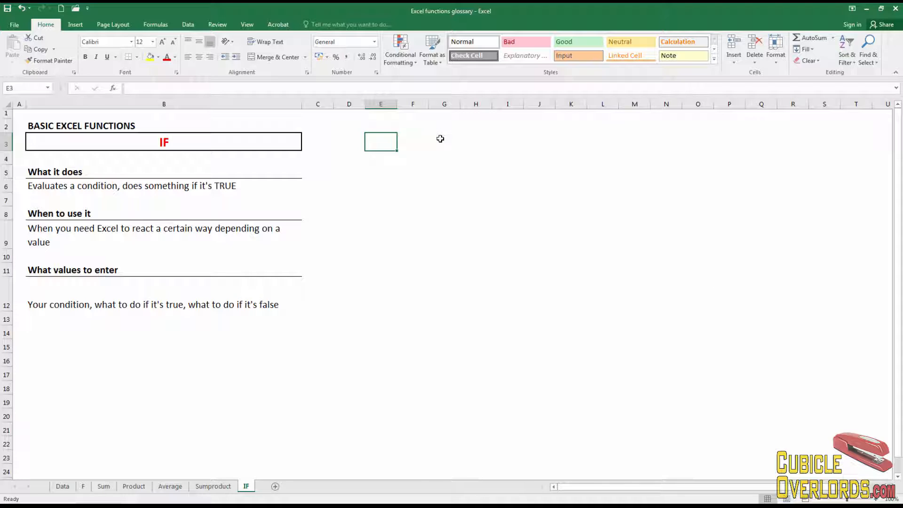
- Enter the column headings "Cell value" in E3 and "IF Result" in G3
{"action": "type", "text": "Cell value"}
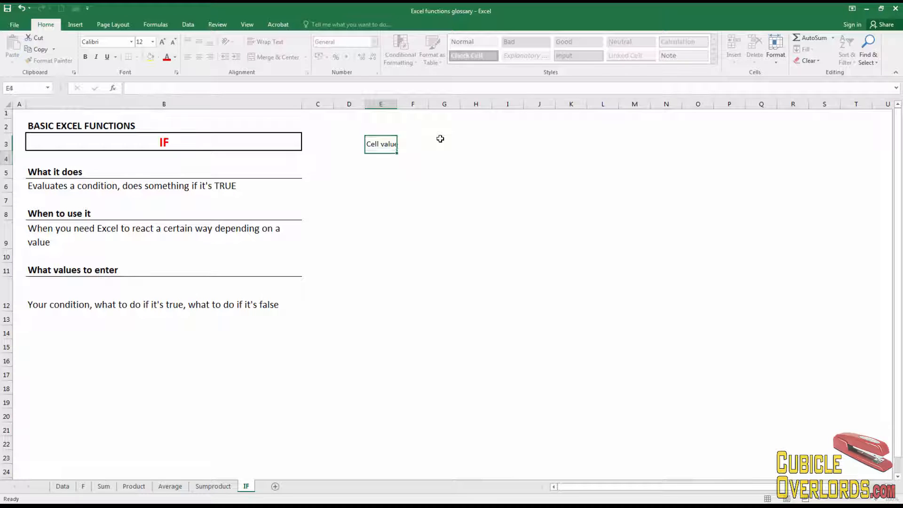
{"action": "key", "text": "Tab"}
{"action": "left_click", "coordinate": [440, 139]}
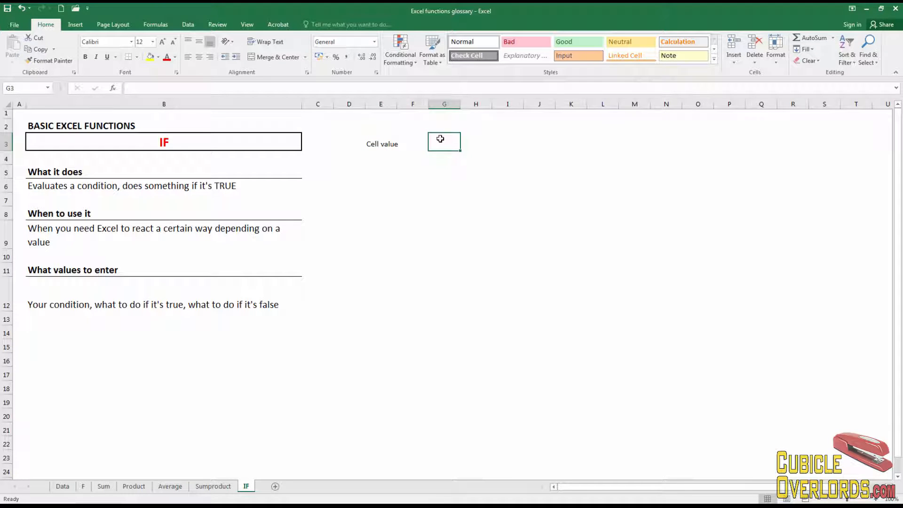
{"action": "type", "text": "IF Result"}
{"action": "key", "text": "Return"}
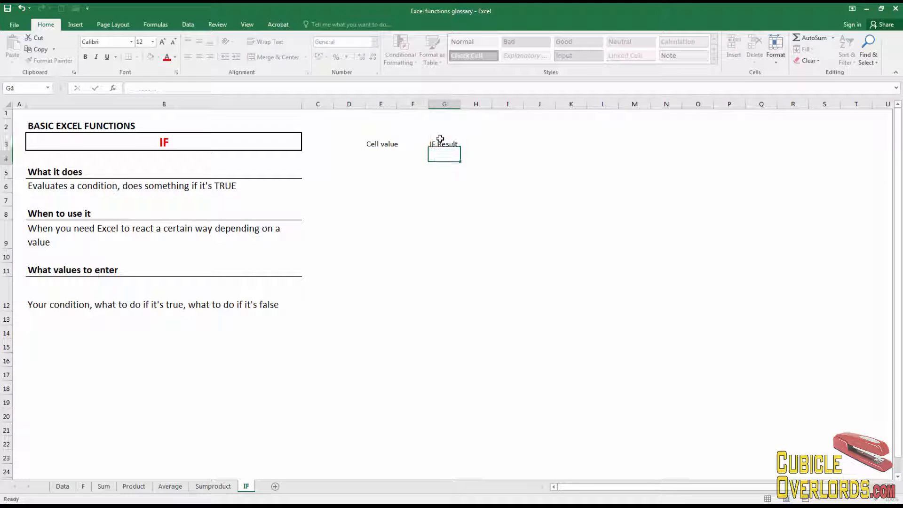
- Enter 3 in cell E5 under the Cell value heading and set its font size to 16
{"action": "key", "text": "Left"}
{"action": "key", "text": "Left"}
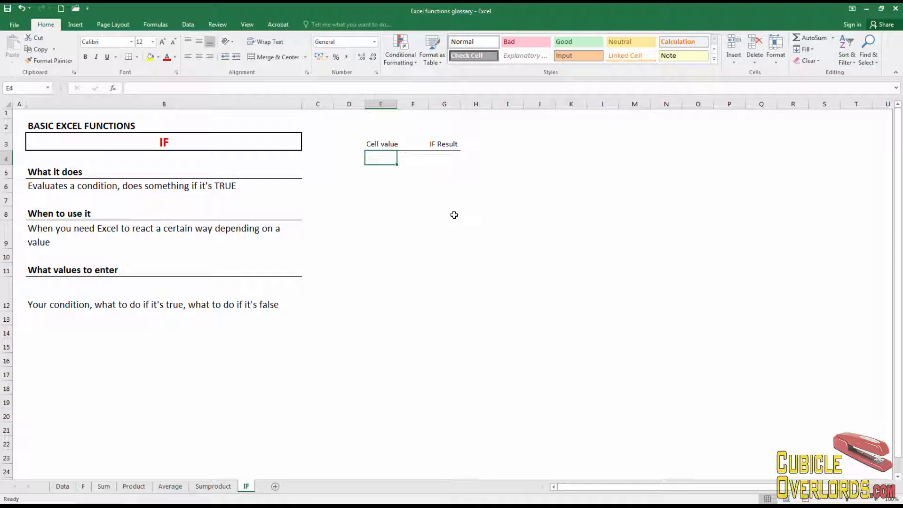
{"action": "key", "text": "Down"}
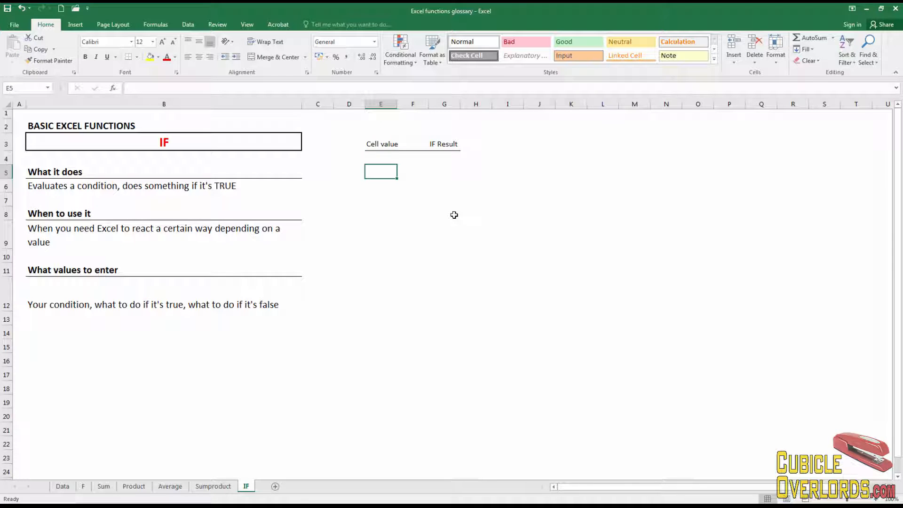
{"action": "type", "text": "3"}
{"action": "key", "text": "Tab"}
{"action": "key", "text": "Left"}
{"action": "left_click", "coordinate": [152, 41]}
{"action": "left_click", "coordinate": [141, 109]}
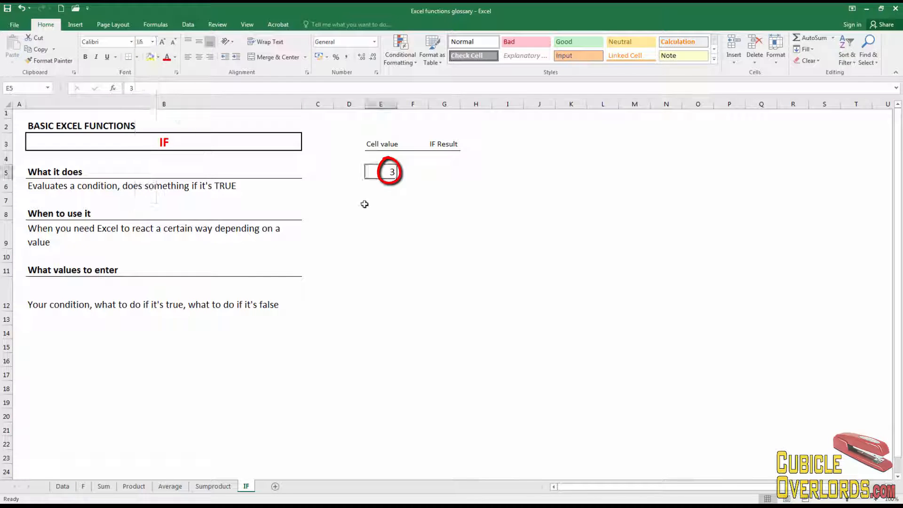
- Start an IF formula in cell G5 with the logical test E5=3
{"action": "left_click", "coordinate": [433, 174]}
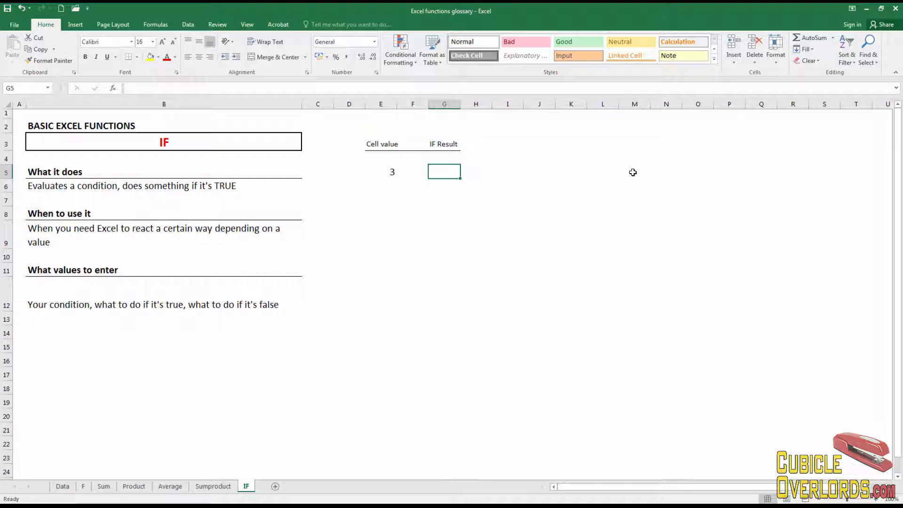
{"action": "key", "text": "Left"}
{"action": "key", "text": "Left"}
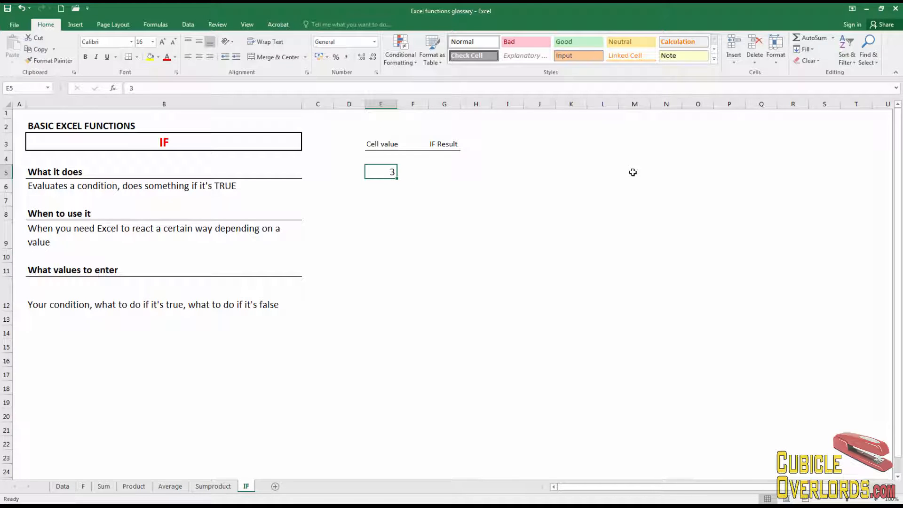
{"action": "key", "text": "Right"}
{"action": "key", "text": "Right"}
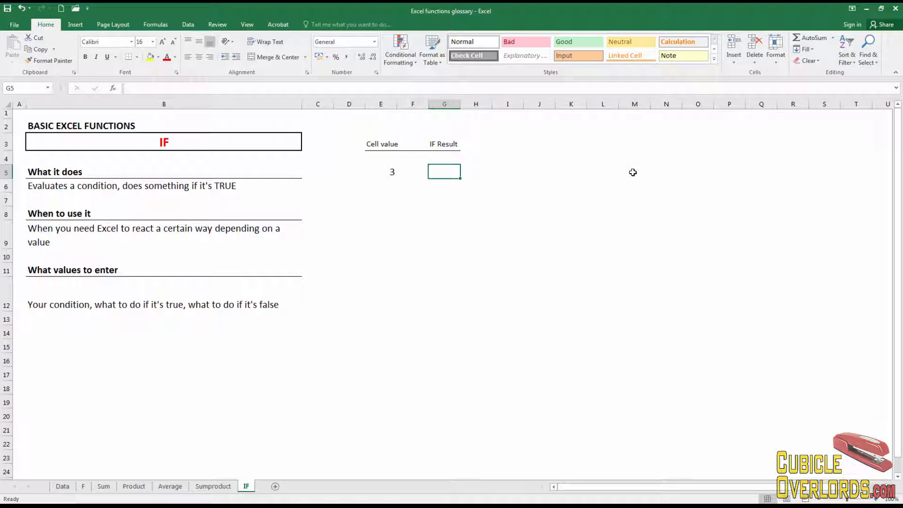
{"action": "type", "text": "="}
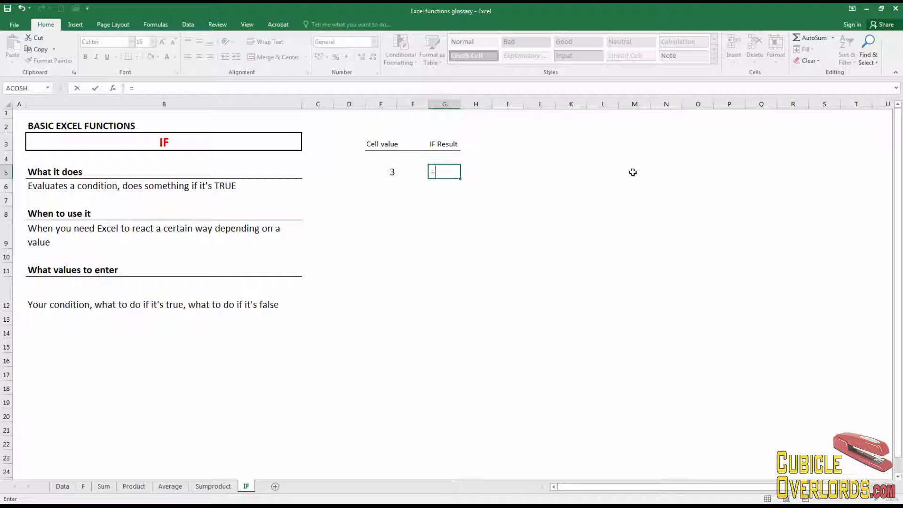
{"action": "type", "text": "IF("}
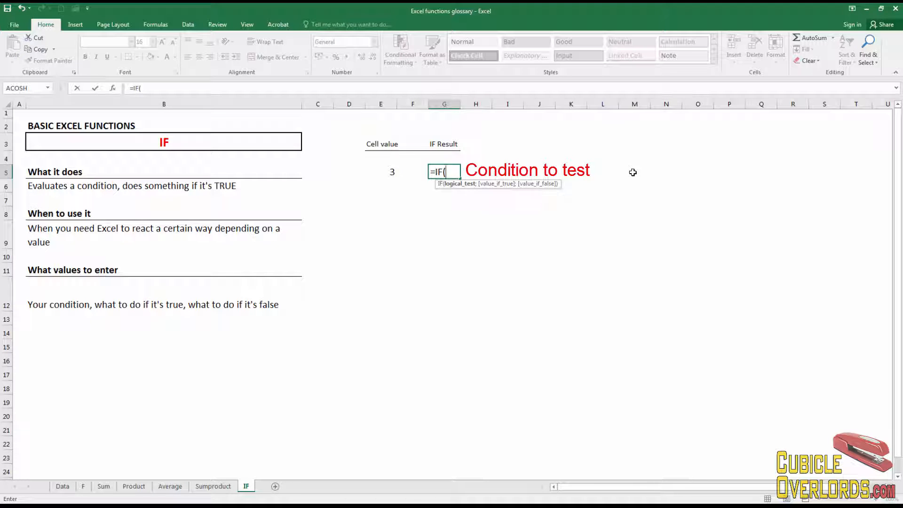
{"action": "left_click", "coordinate": [385, 173]}
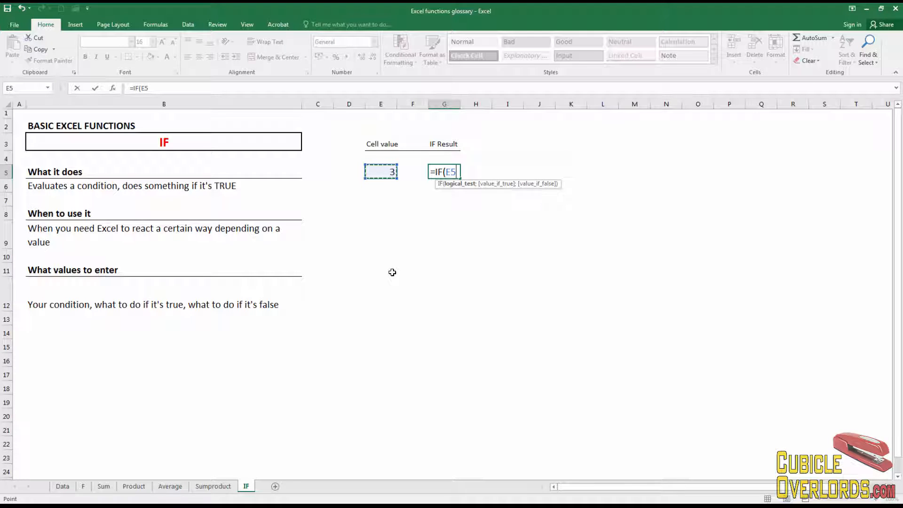
{"action": "type", "text": "=3"}
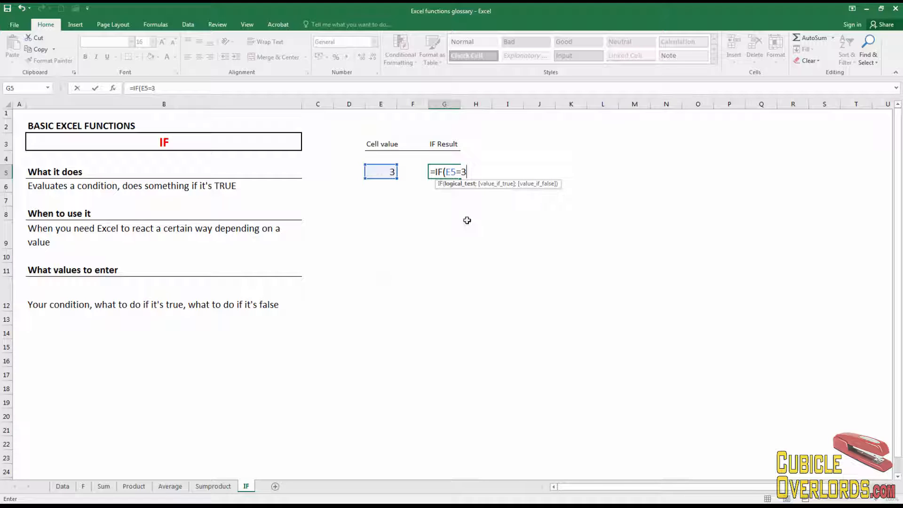
- Add "Value is 3" as the value-if-true argument of the IF formula in G5, using semicolons as separators
{"action": "left_click", "coordinate": [459, 172]}
{"action": "left_click", "coordinate": [470, 171]}
{"action": "left_click_drag", "start_coordinate": [452, 172], "coordinate": [444, 172]}
{"action": "left_click", "coordinate": [476, 172]}
{"action": "type", "text": ";"}
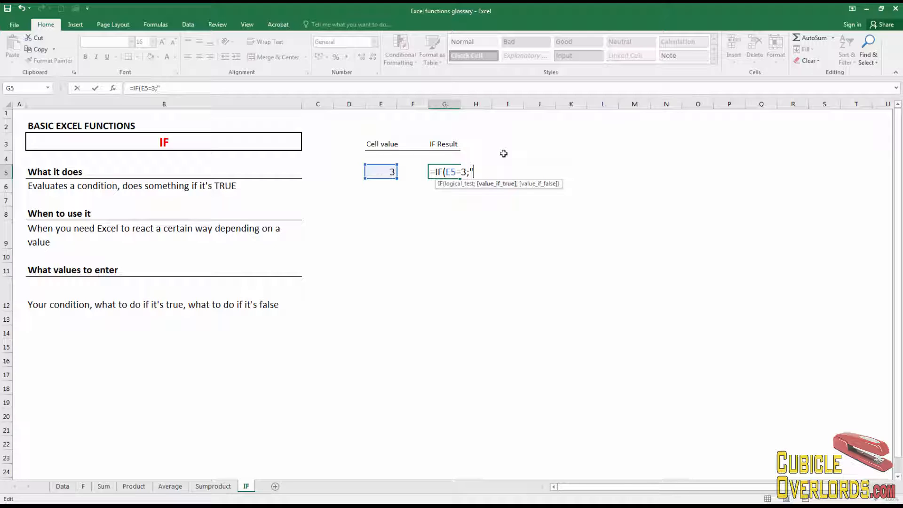
{"action": "type", "text": "Value is 3\";"}
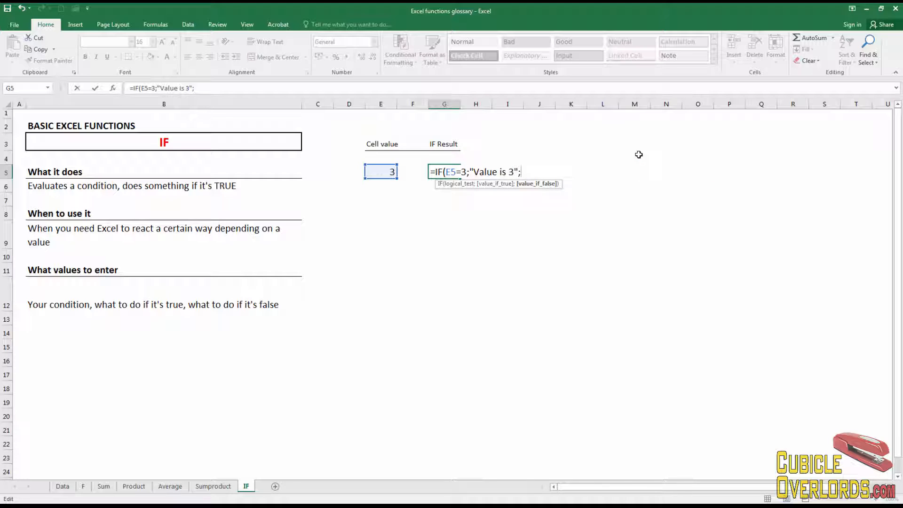
- Add "Value is not equal to 3" as the value-if-false argument and complete the IF formula in G5
{"action": "type", "text": "\"Value is not "}
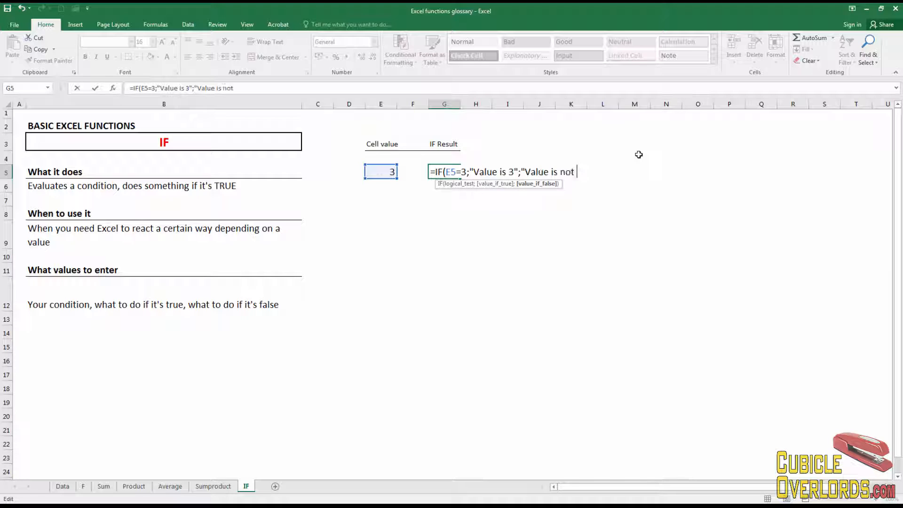
{"action": "type", "text": "equal to 3"}
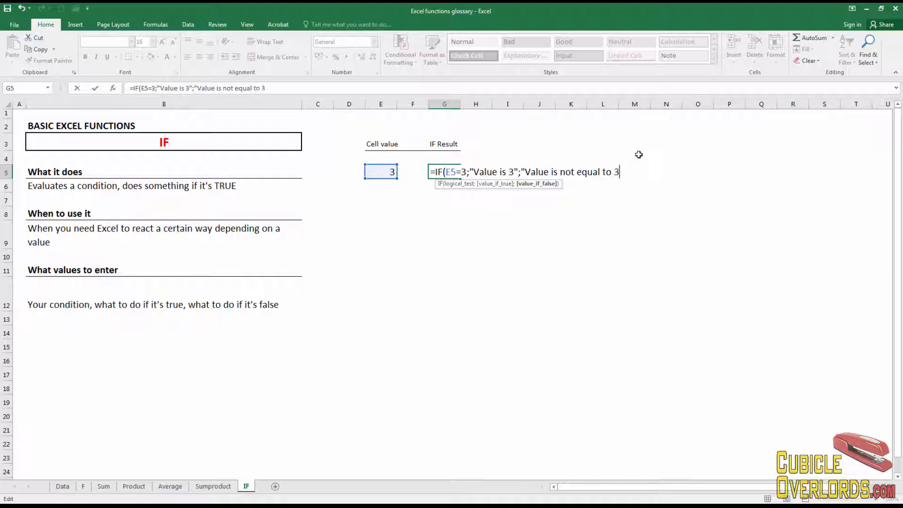
{"action": "type", "text": "\")"}
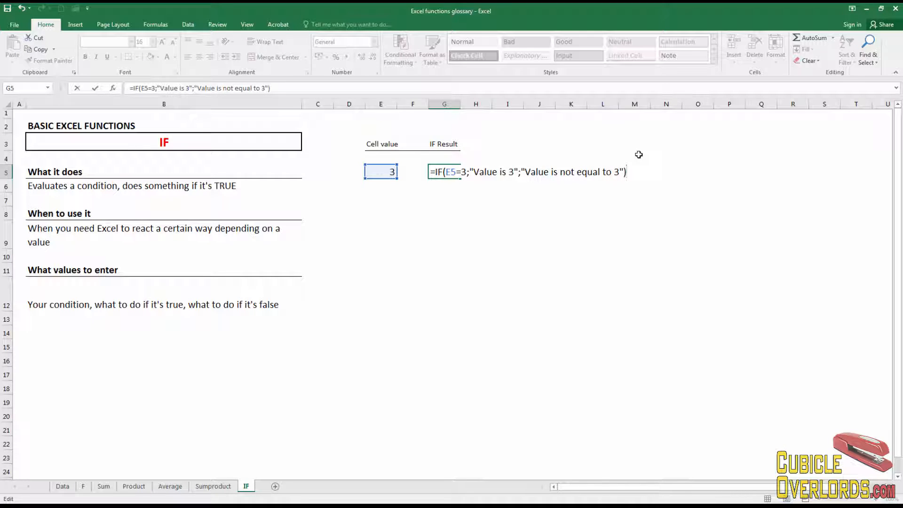
{"action": "key", "text": "Return"}
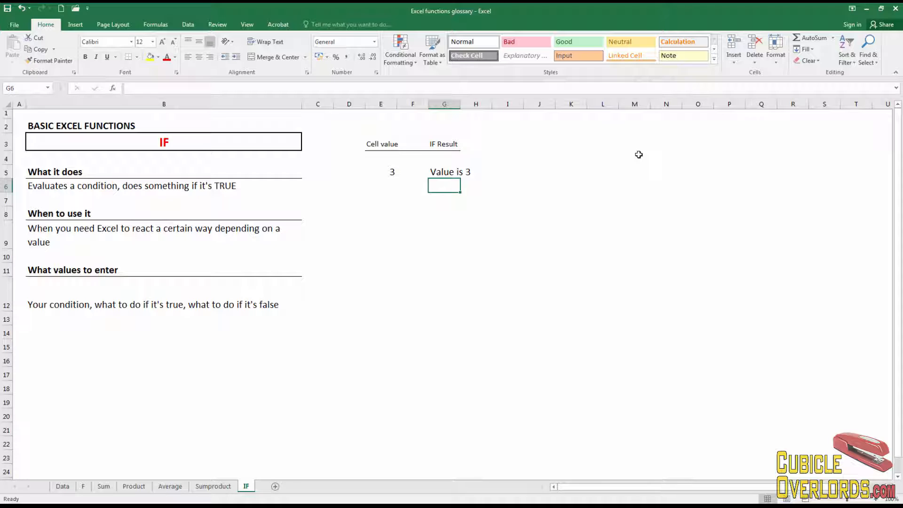
- Examine the value in E5, the IF result in G5 and the value-if-true text within its formula
{"action": "key", "text": "Up"}
{"action": "key", "text": "Left"}
{"action": "key", "text": "Left"}
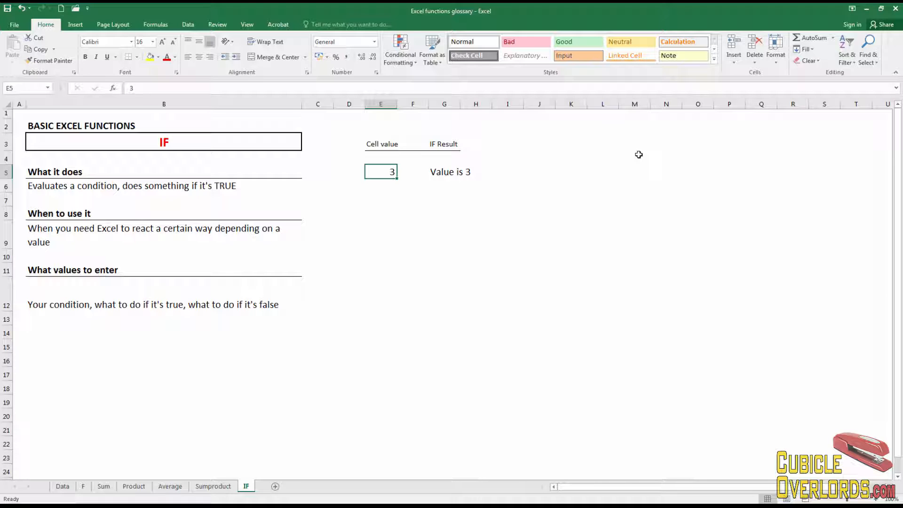
{"action": "key", "text": "Right"}
{"action": "key", "text": "Right"}
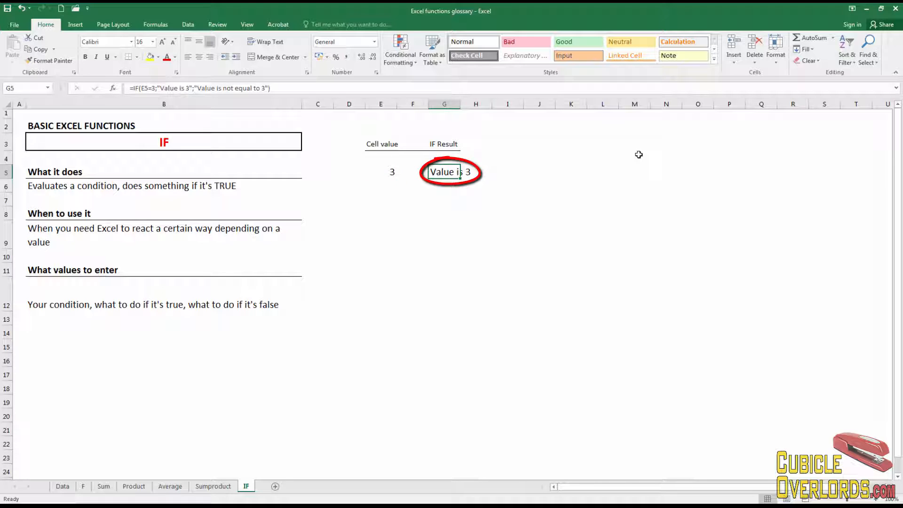
{"action": "key", "text": "F2"}
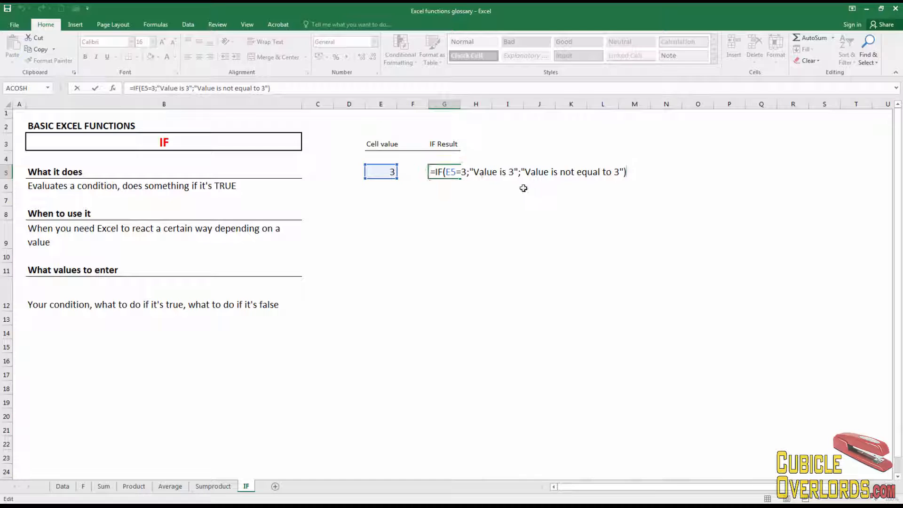
{"action": "left_click_drag", "start_coordinate": [473, 172], "coordinate": [515, 172]}
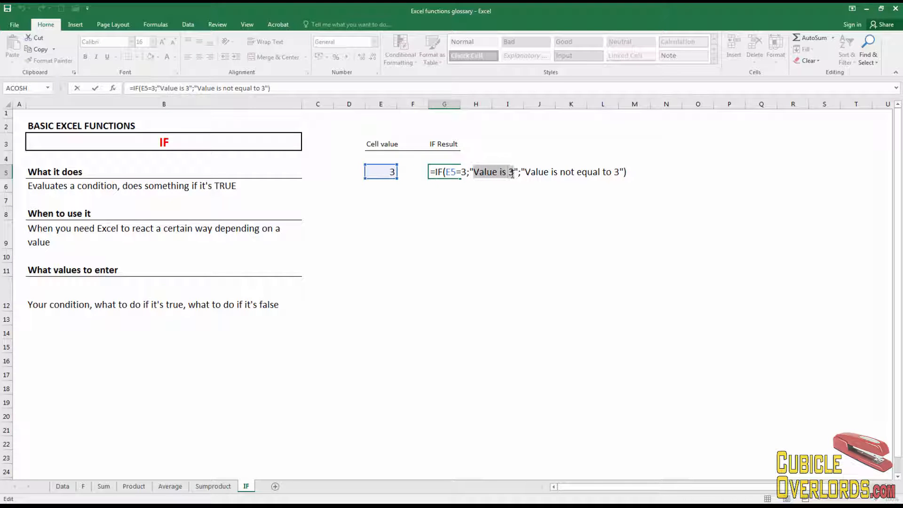
{"action": "key", "text": "Escape"}
- Change the value in cell E5 to 5 to test the IF formula's false case
{"action": "left_click", "coordinate": [379, 172]}
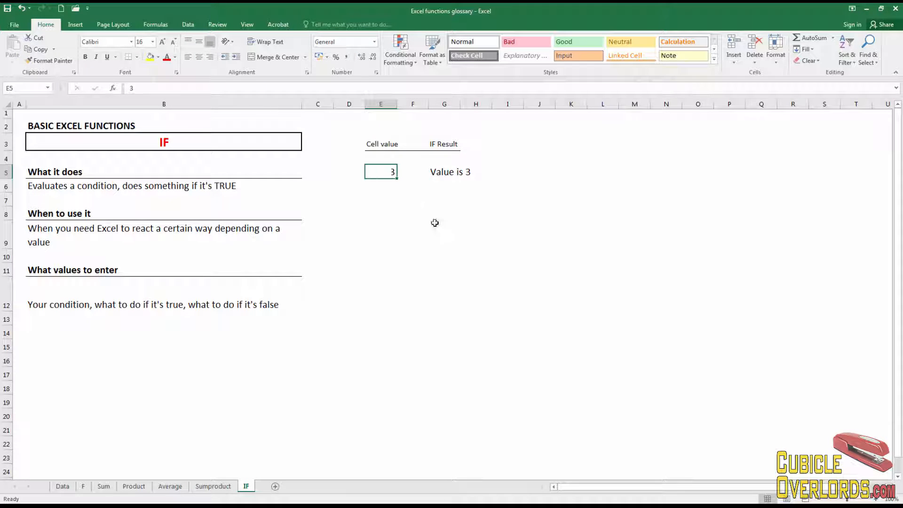
{"action": "type", "text": "5"}
{"action": "key", "text": "Return"}
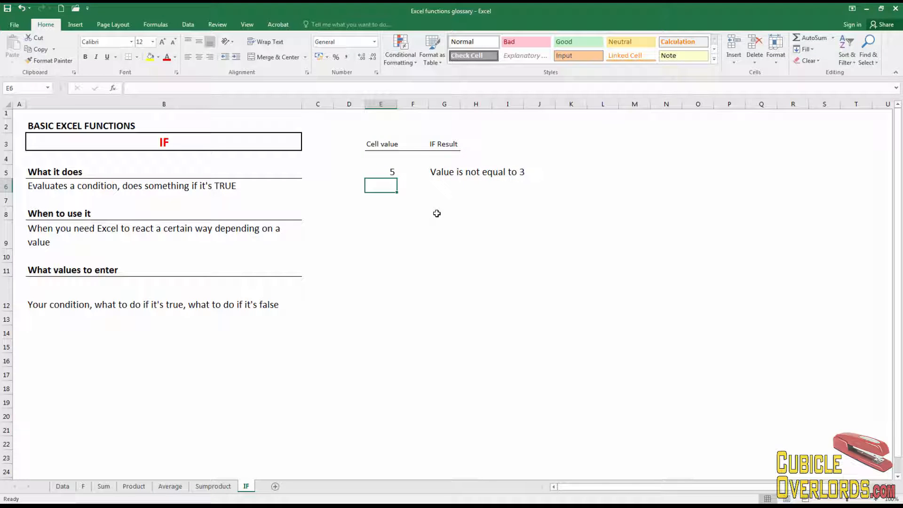
- Insert a new column before the IF Result column and enter the heading "Evaluation" in G3
{"action": "left_click", "coordinate": [444, 104]}
{"action": "key", "text": "ctrl+shift+plus"}
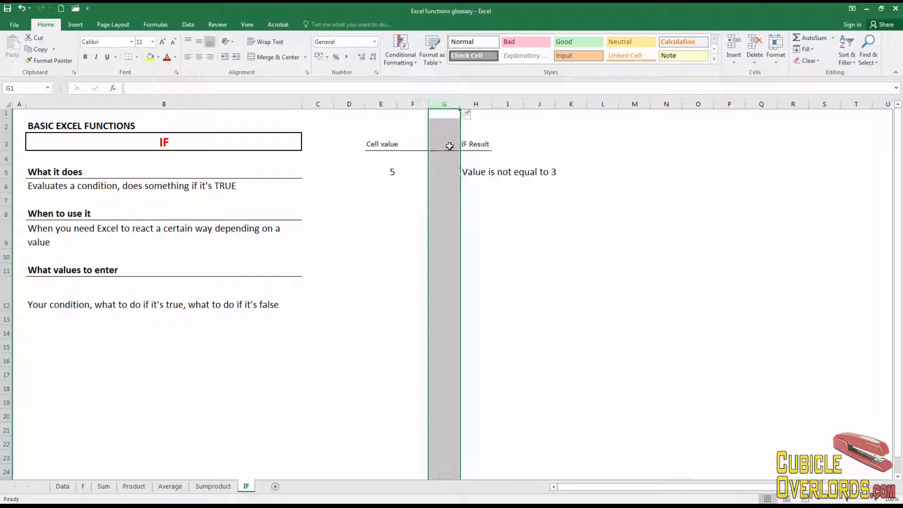
{"action": "left_click", "coordinate": [443, 142]}
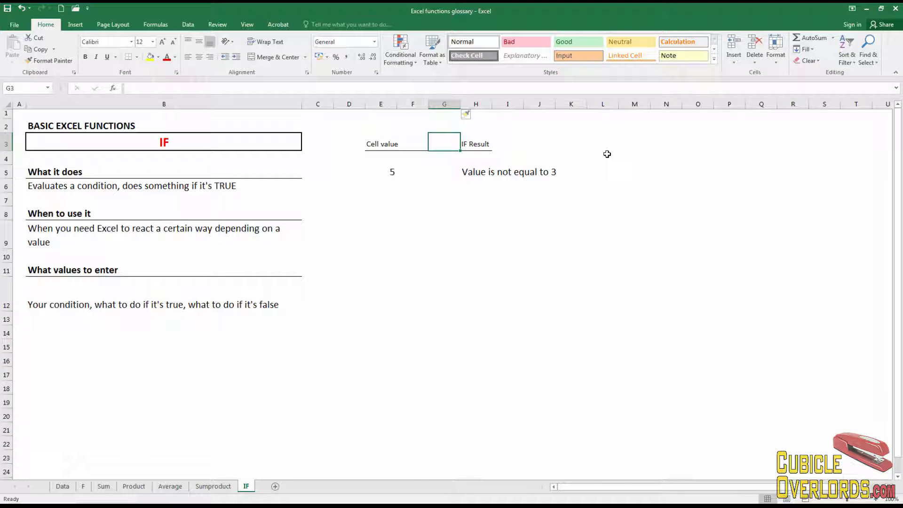
{"action": "type", "text": "Evaluation"}
- Copy the condition E5=3 from the IF formula in H5 and enter it in G5 as the formula =E5=3
{"action": "left_click", "coordinate": [484, 172]}
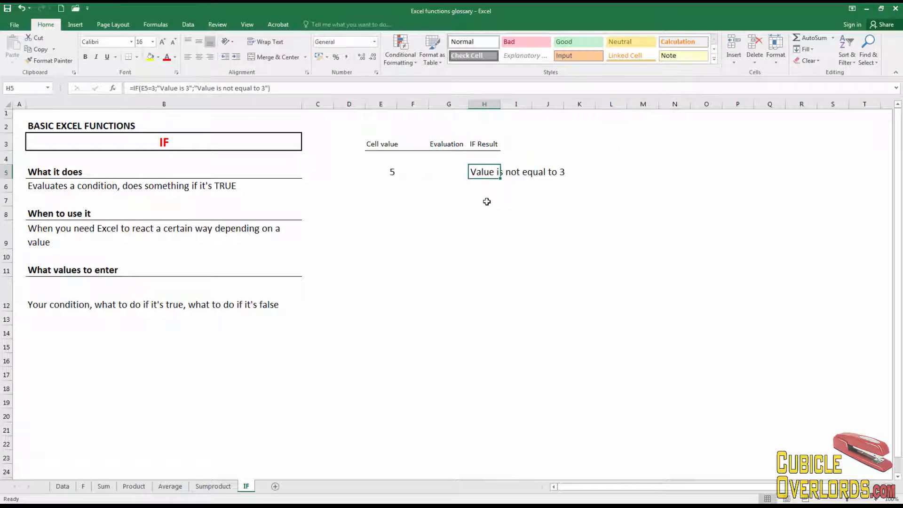
{"action": "double_click", "coordinate": [487, 172]}
{"action": "left_click_drag", "start_coordinate": [489, 171], "coordinate": [506, 172]}
{"action": "key", "text": "ctrl+c"}
{"action": "key", "text": "Escape"}
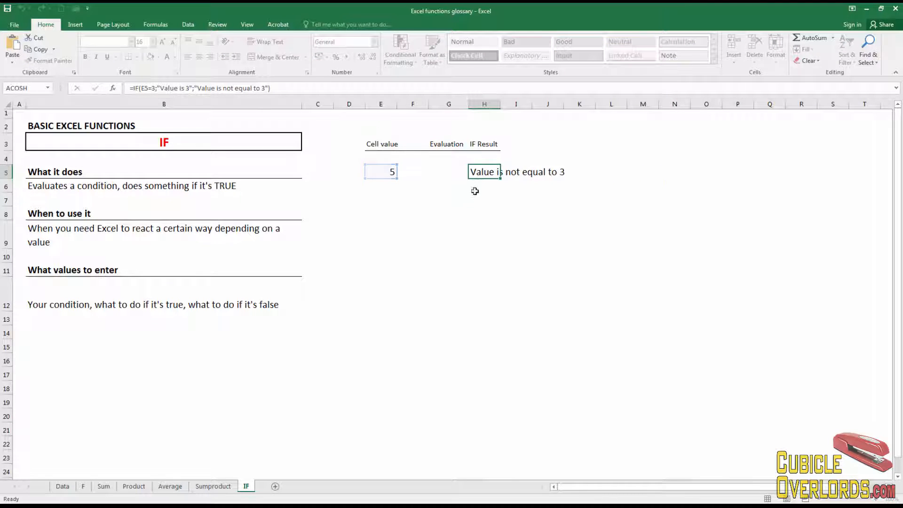
{"action": "left_click", "coordinate": [450, 175]}
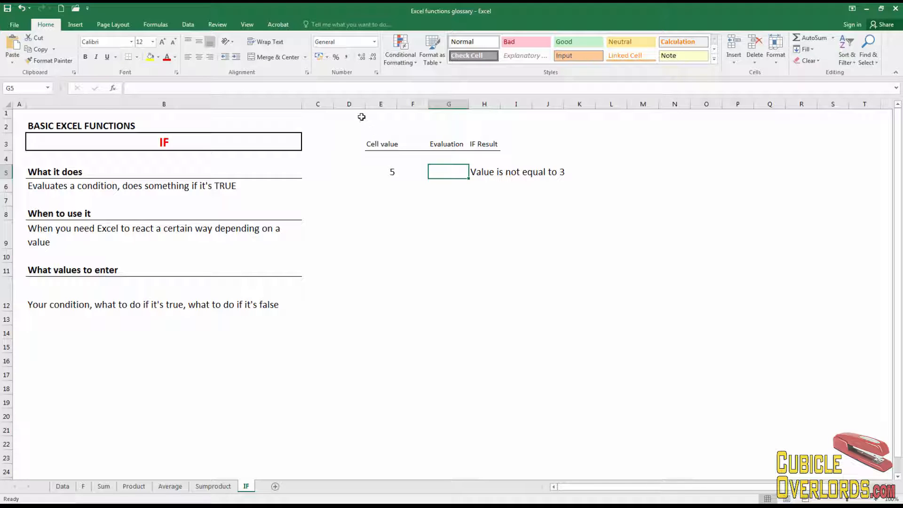
{"action": "left_click", "coordinate": [359, 90]}
{"action": "key", "text": "ctrl+v"}
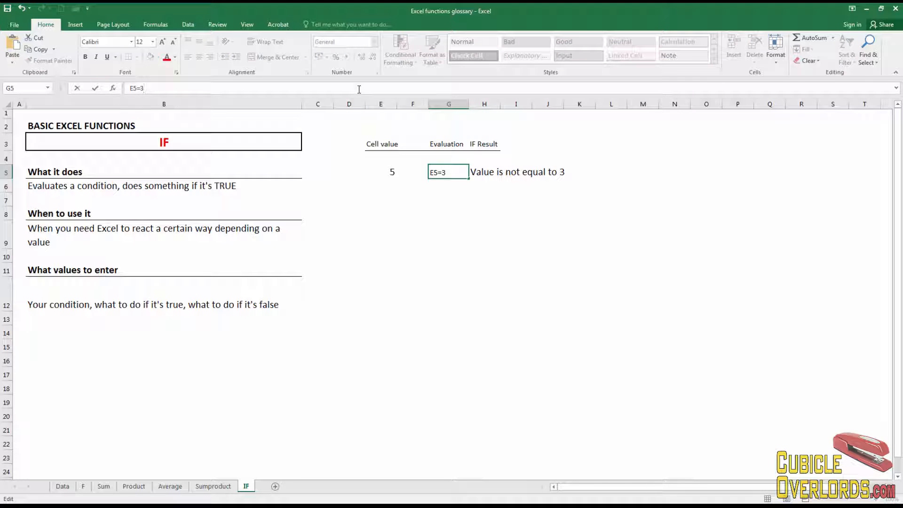
{"action": "type", "text": "="}
{"action": "key", "text": "Return"}
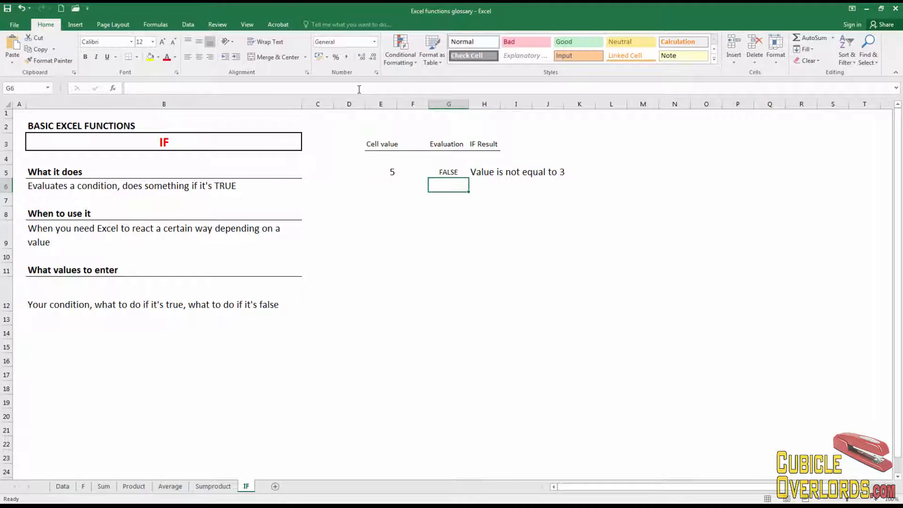
- Replace the condition E5=3 in the IF formula in H5 with a reference to the evaluation cell G5
{"action": "left_click", "coordinate": [450, 172]}
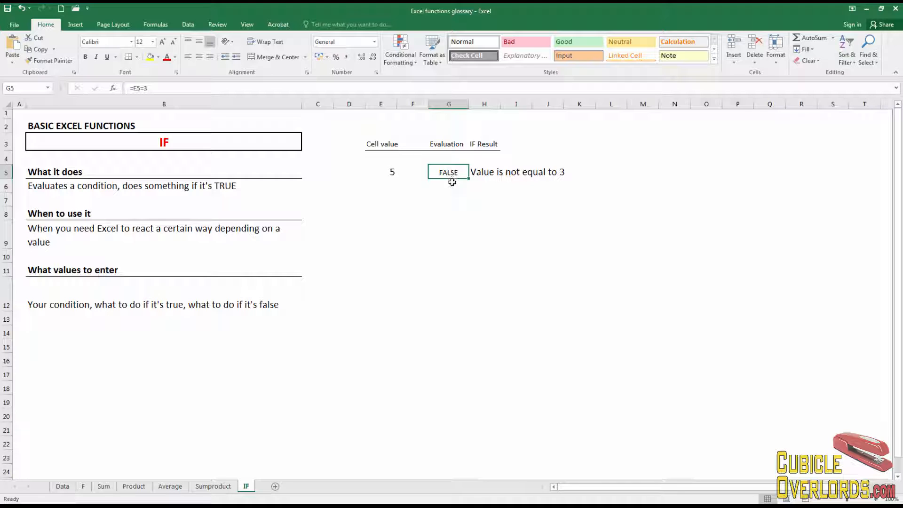
{"action": "left_click", "coordinate": [484, 172]}
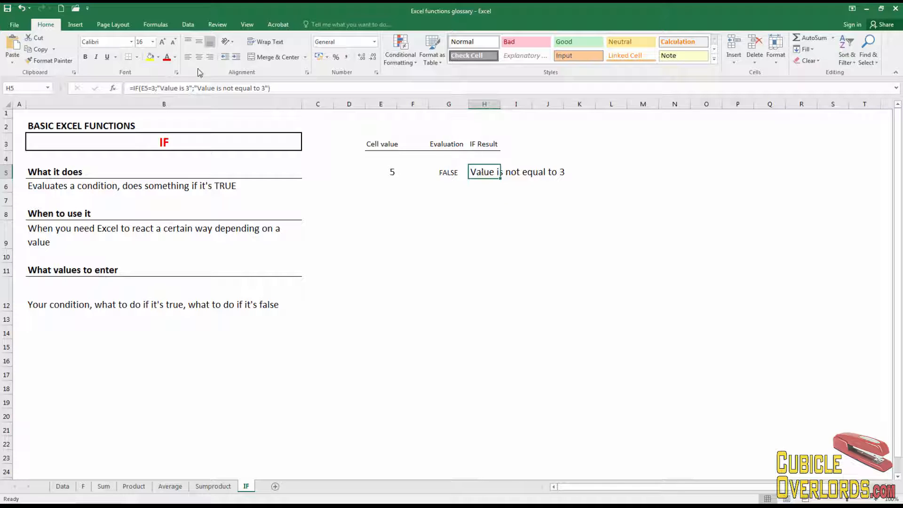
{"action": "left_click", "coordinate": [152, 88]}
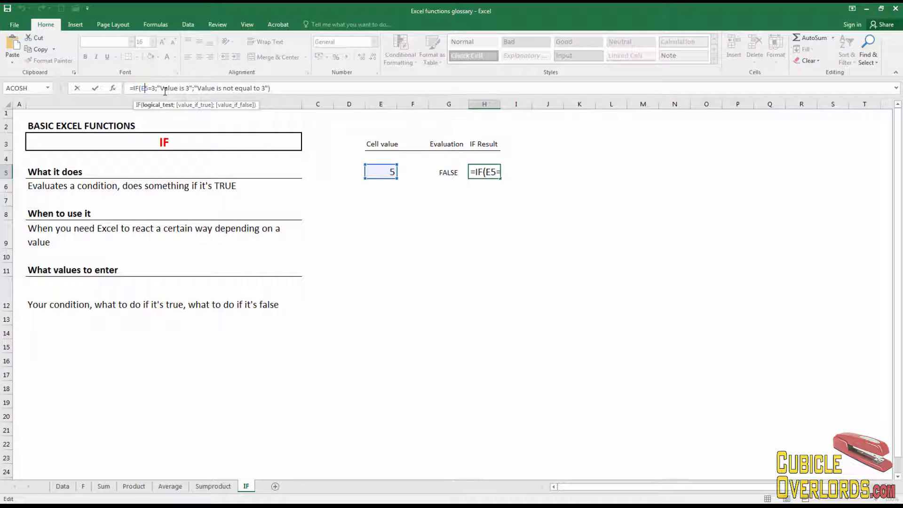
{"action": "key", "text": "Return"}
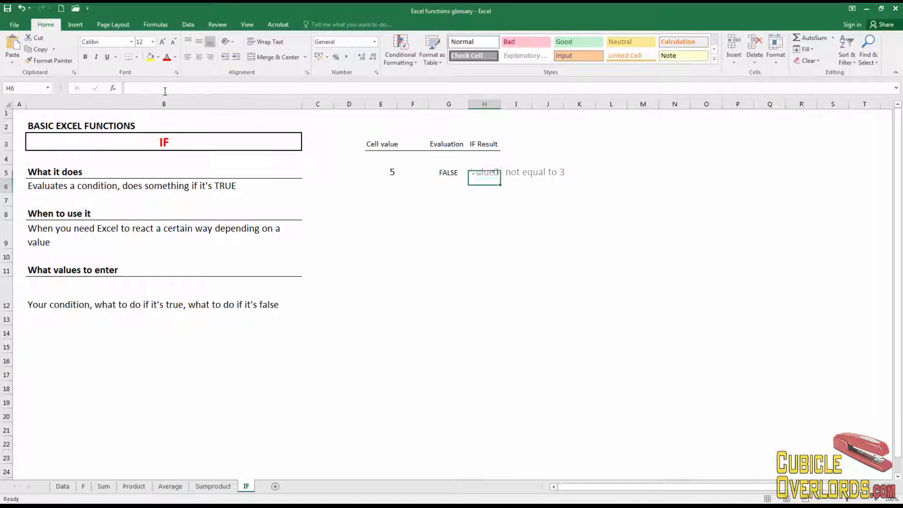
- Set the value in cell E5 to 3 and check the evaluation in G5 and the IF result in H5
{"action": "key", "text": "Up"}
{"action": "key", "text": "Left"}
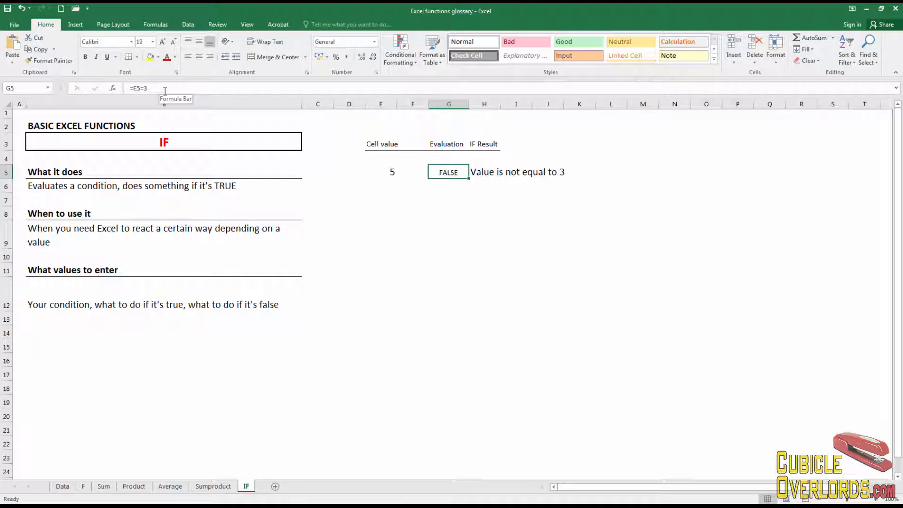
{"action": "key", "text": "Left"}
{"action": "key", "text": "Left"}
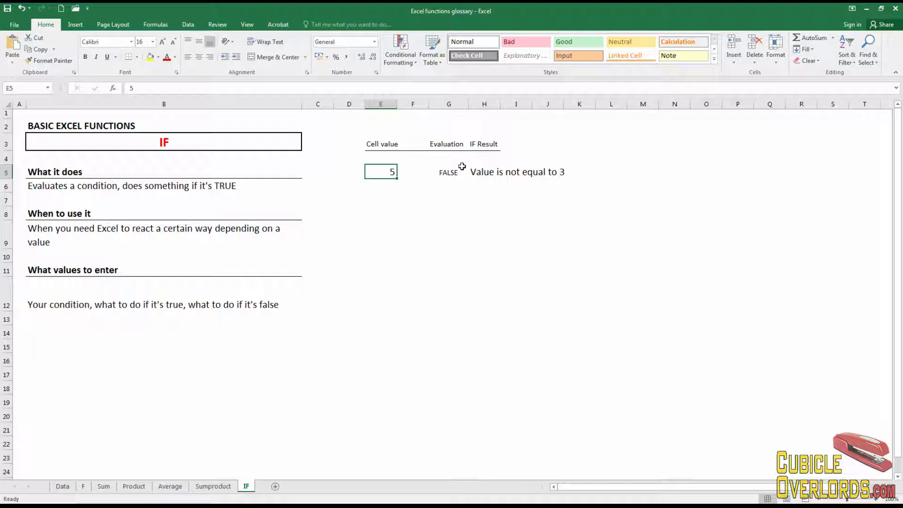
{"action": "left_click", "coordinate": [448, 172]}
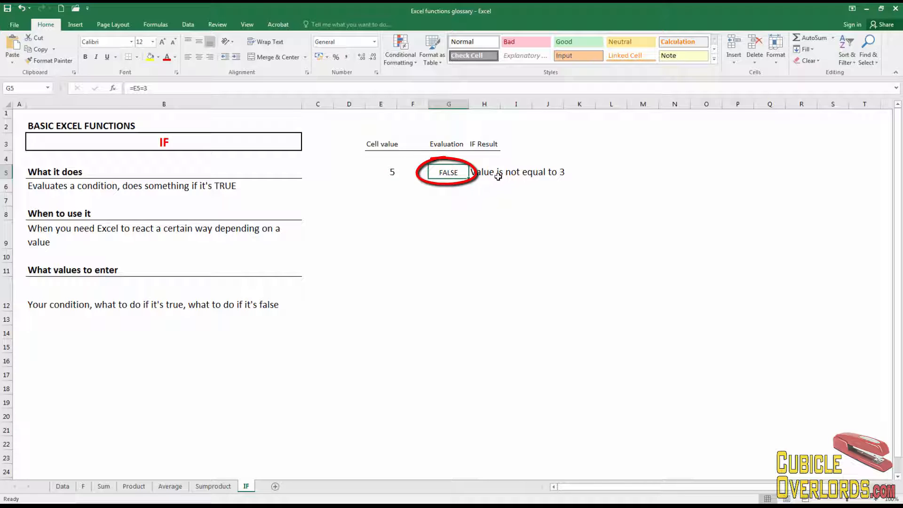
{"action": "left_click", "coordinate": [394, 171]}
{"action": "key", "text": "F2"}
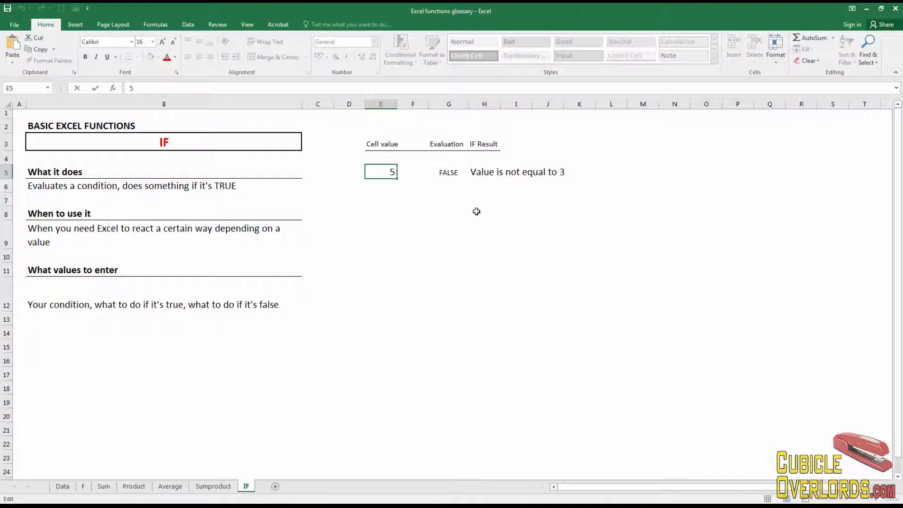
{"action": "type", "text": "3"}
{"action": "key", "text": "Return"}
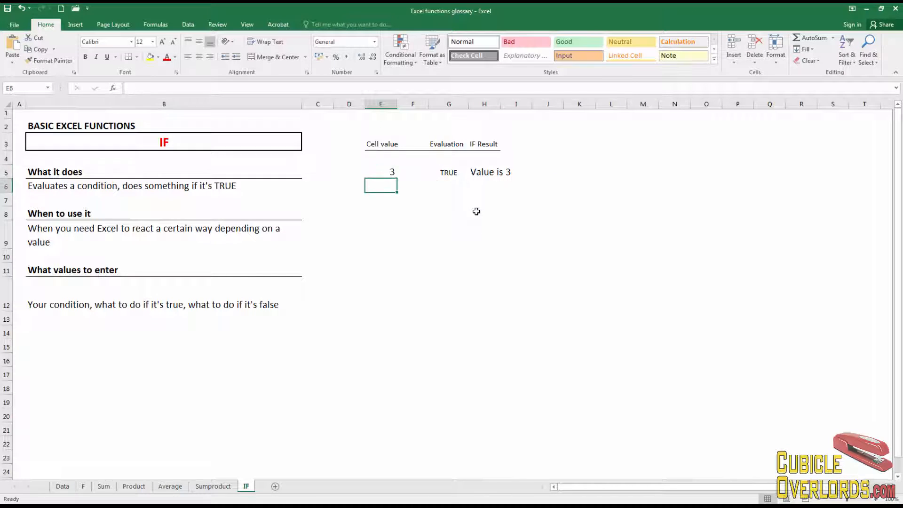
{"action": "left_click", "coordinate": [449, 172]}
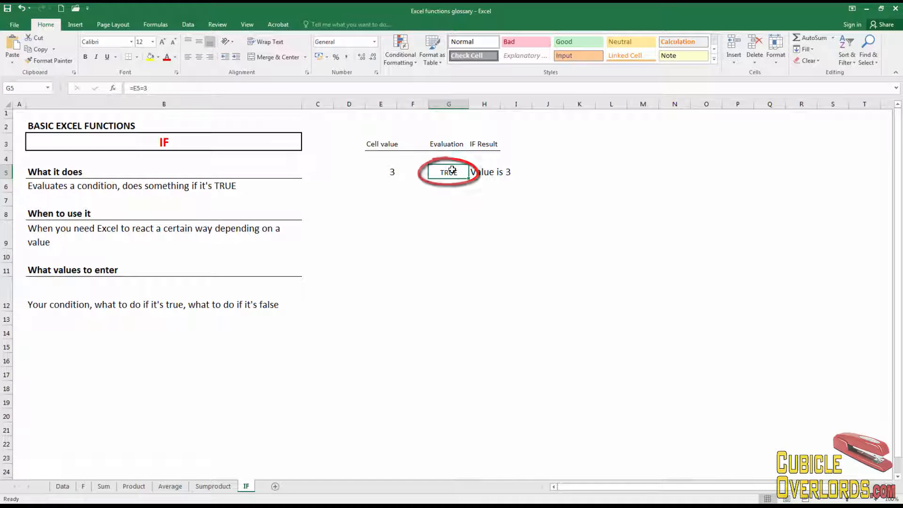
{"action": "left_click", "coordinate": [490, 174]}
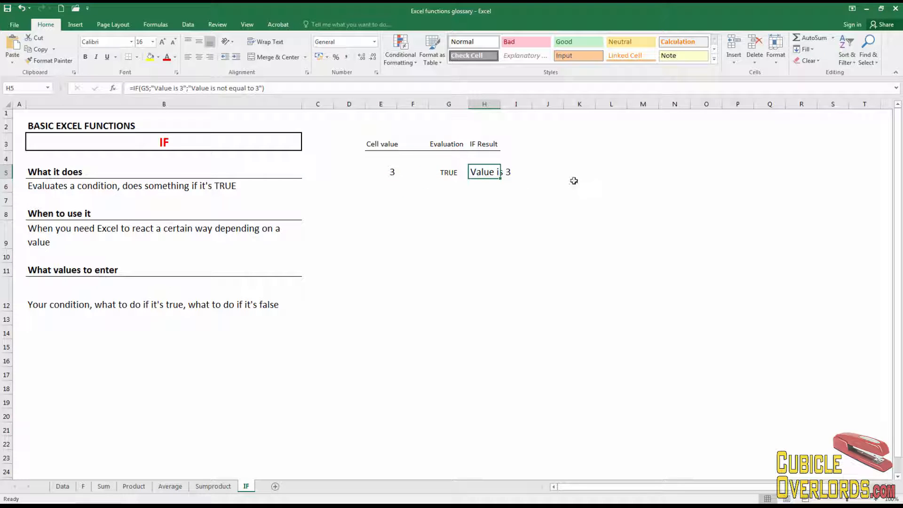
- Enter the labels "If true" in K3 and "If false" in K4
{"action": "left_click", "coordinate": [573, 150]}
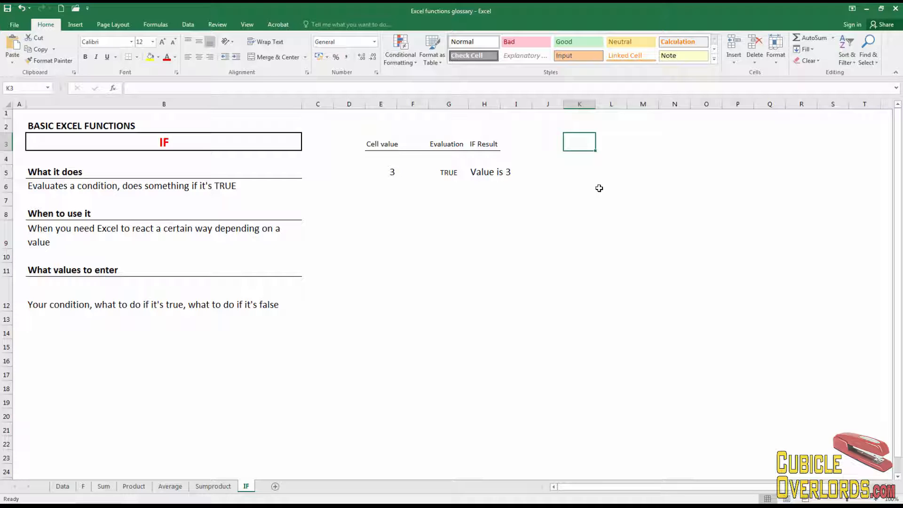
{"action": "key", "text": "Down"}
{"action": "key", "text": "Down"}
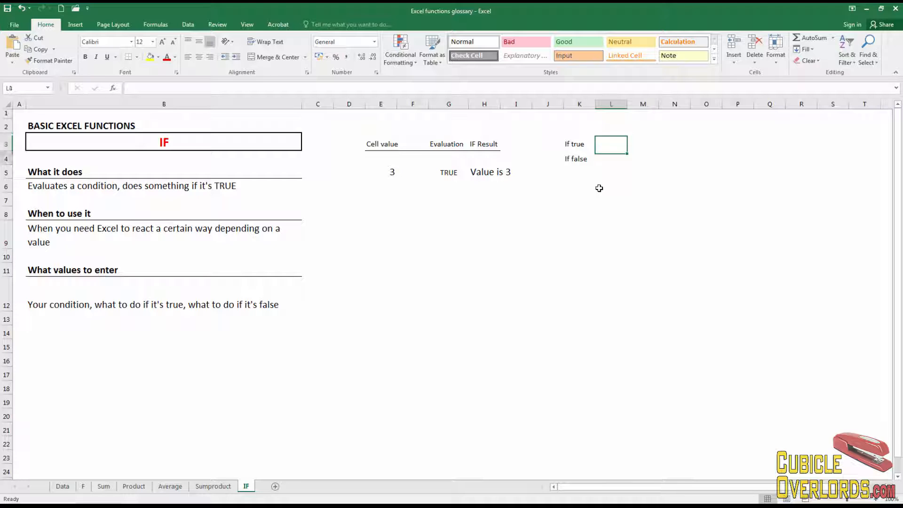
- Copy the value-if-true text "Value is 3" with its quotation marks from the H5 formula into cell L3
{"action": "key", "text": "Left"}
{"action": "key", "text": "Left"}
{"action": "key", "text": "Left"}
{"action": "key", "text": "Left"}
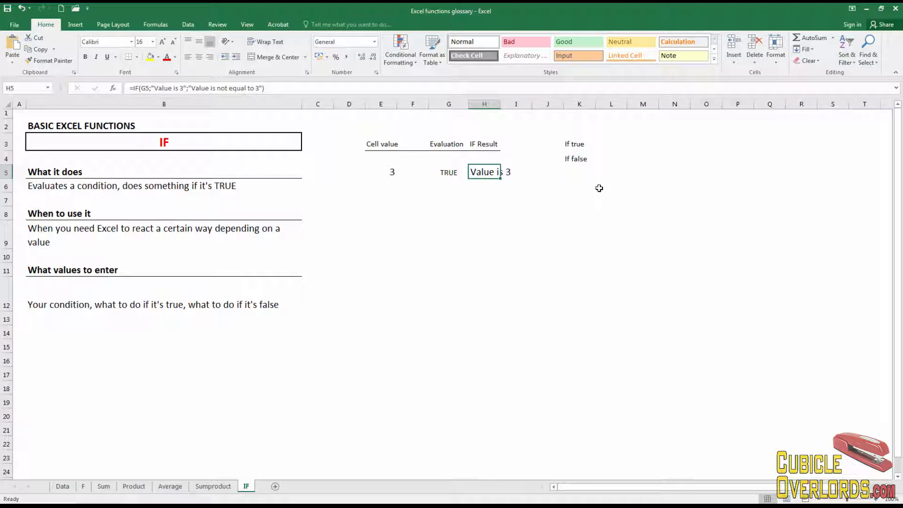
{"action": "key", "text": "F2"}
{"action": "key", "text": "Left"}
{"action": "key", "text": "Left"}
{"action": "key", "text": "Left"}
{"action": "key", "text": "Left"}
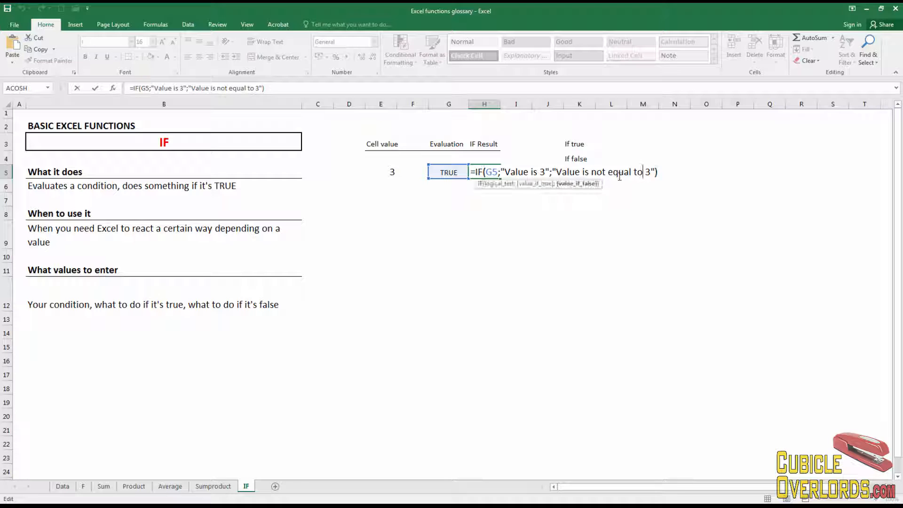
{"action": "left_click_drag", "start_coordinate": [501, 171], "coordinate": [549, 173]}
{"action": "key", "text": "ctrl+c"}
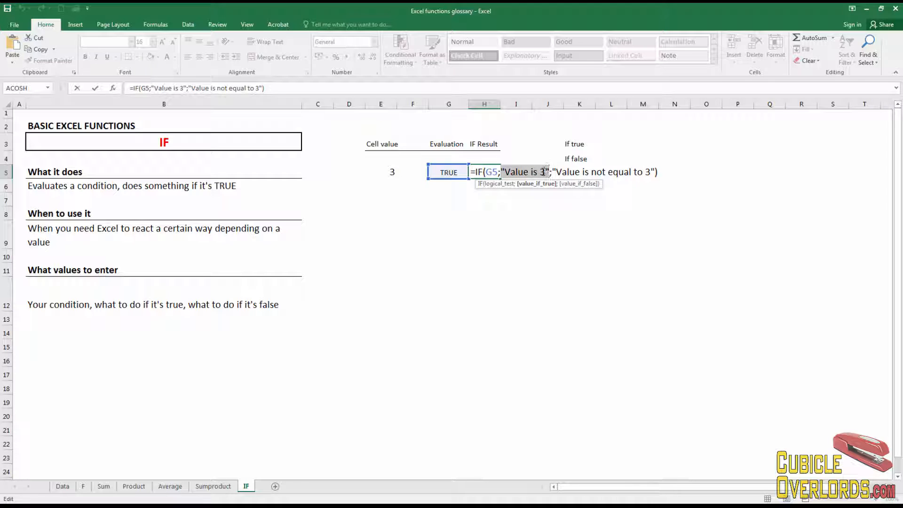
{"action": "key", "text": "Escape"}
{"action": "left_click", "coordinate": [609, 141]}
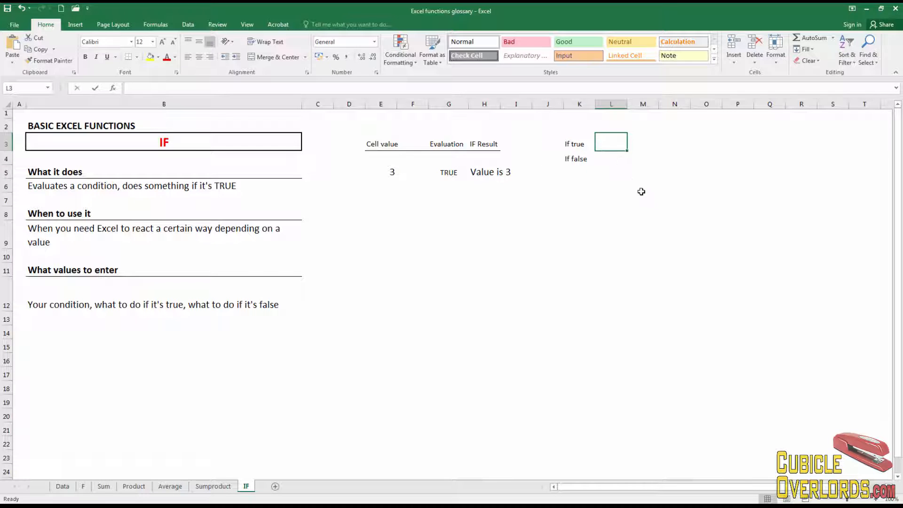
{"action": "key", "text": "F2"}
{"action": "key", "text": "ctrl+v"}
{"action": "key", "text": "Return"}
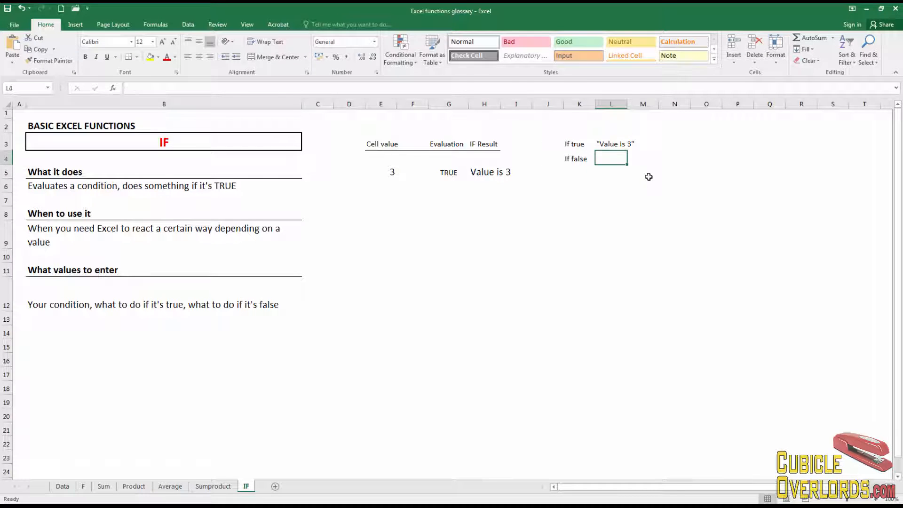
- Remove the opening and closing quotation marks from the text in L3
{"action": "key", "text": "Up"}
{"action": "key", "text": "F2"}
{"action": "key", "text": "Home"}
{"action": "key", "text": "Delete"}
{"action": "key", "text": "End"}
{"action": "key", "text": "BackSpace"}
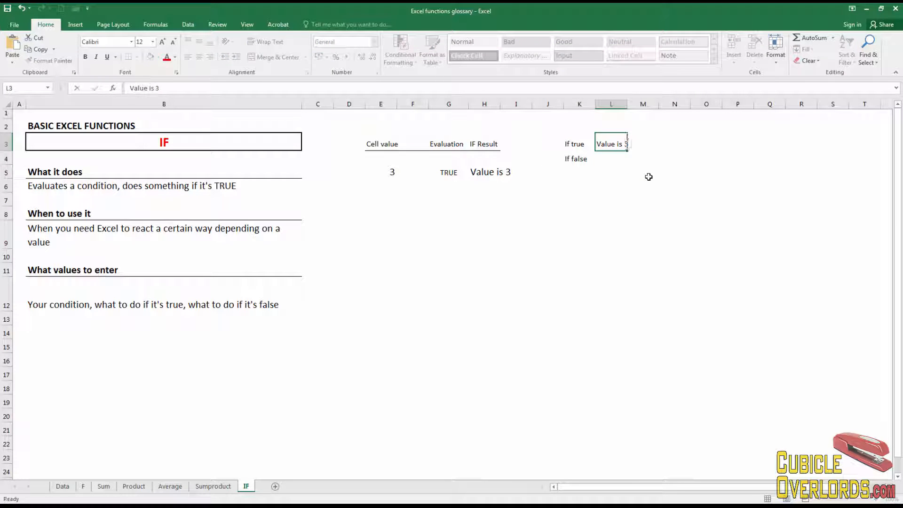
{"action": "key", "text": "Return"}
- Copy the value-if-false text from the H5 formula into L4 as Value is not equal to 3, without quotation marks
{"action": "left_click", "coordinate": [493, 173]}
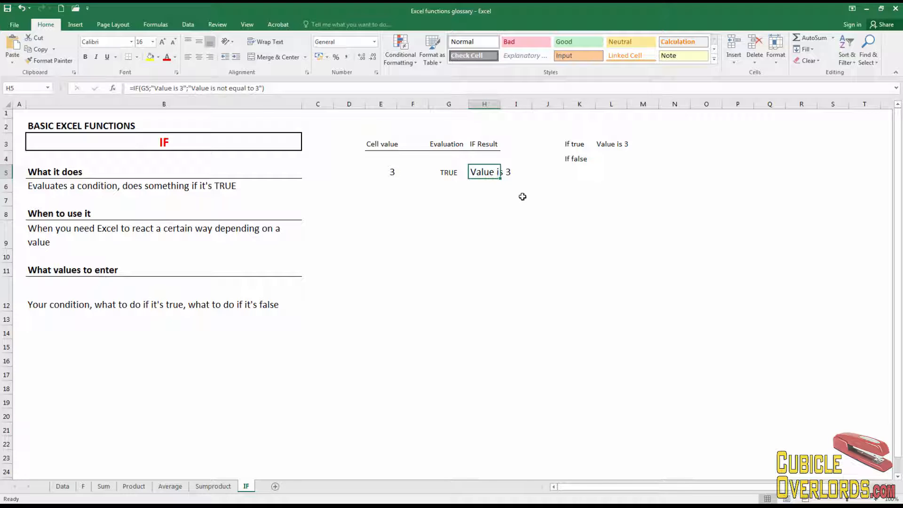
{"action": "key", "text": "F2"}
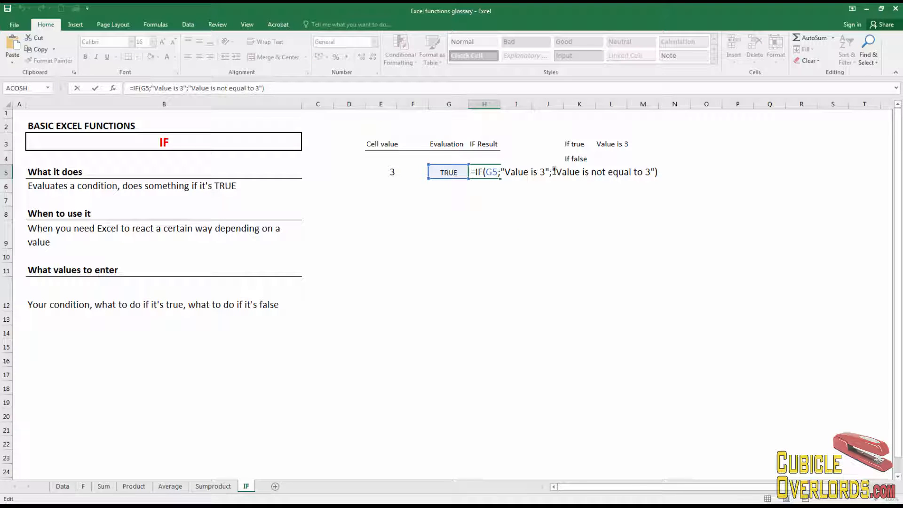
{"action": "left_click_drag", "start_coordinate": [553, 171], "coordinate": [656, 172]}
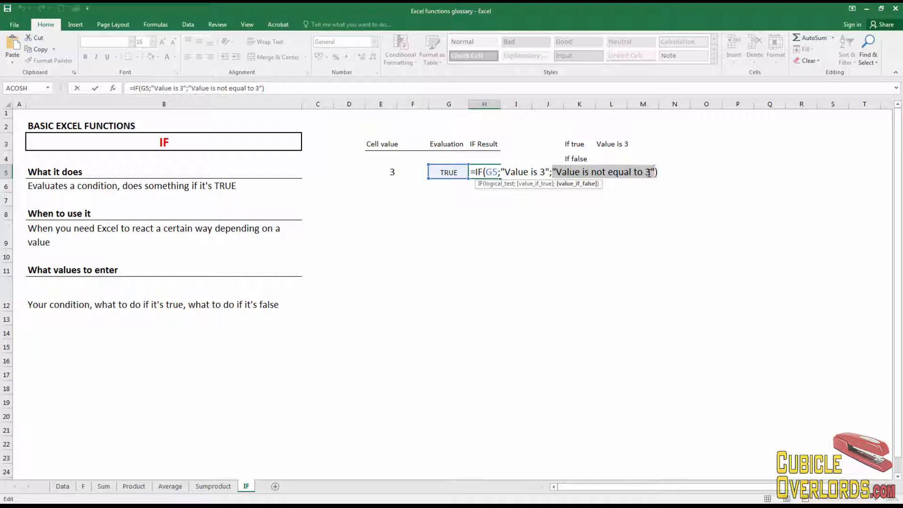
{"action": "key", "text": "Escape"}
{"action": "left_click", "coordinate": [609, 160]}
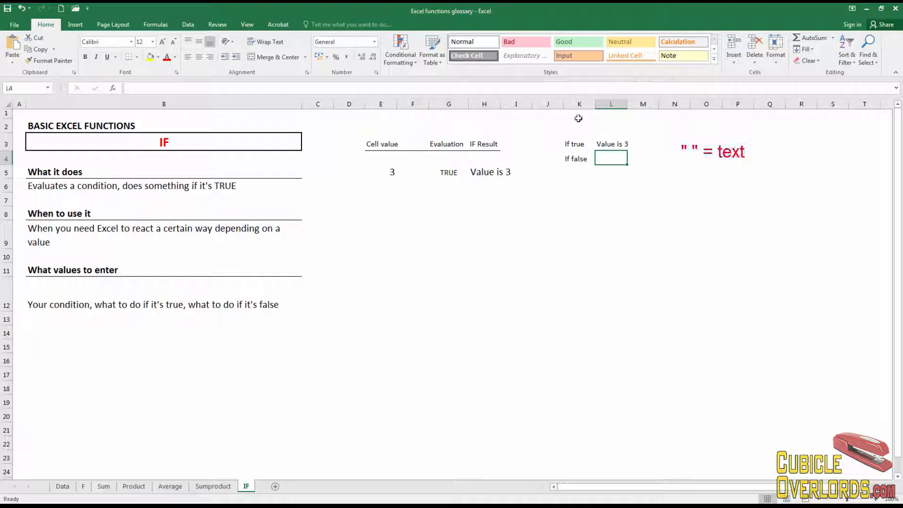
{"action": "left_click", "coordinate": [570, 88]}
{"action": "type", "text": "\"Value is not equal to 3\""}
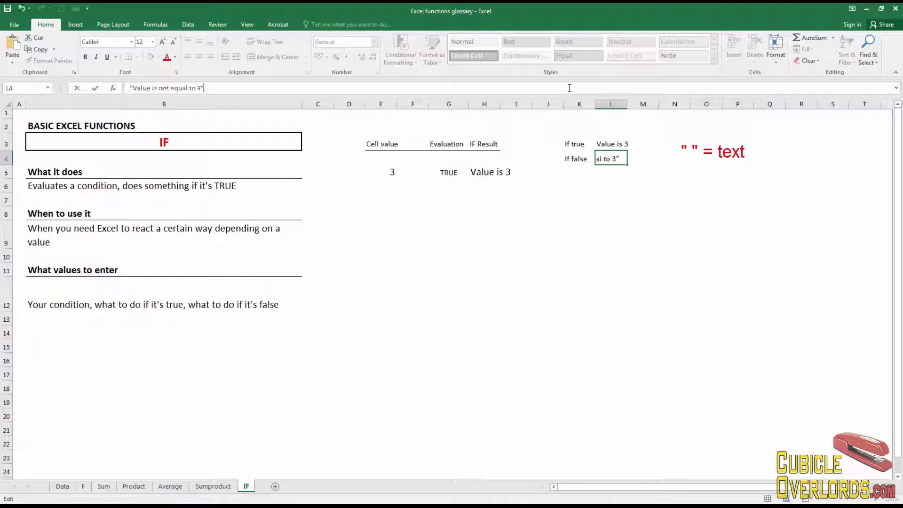
{"action": "key", "text": "End"}
{"action": "key", "text": "Return"}
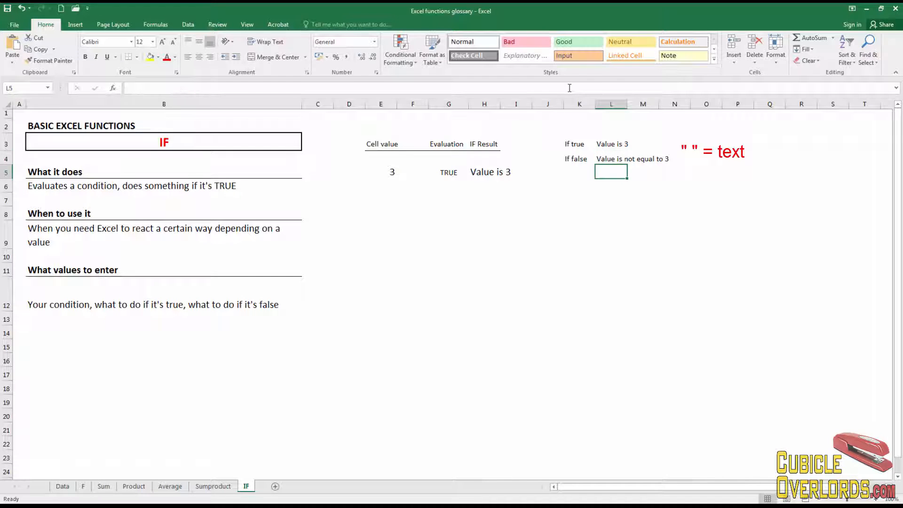
- Try to enter the IF formula in H5 without quotation marks around the value-if-false text
{"action": "left_click", "coordinate": [504, 171]}
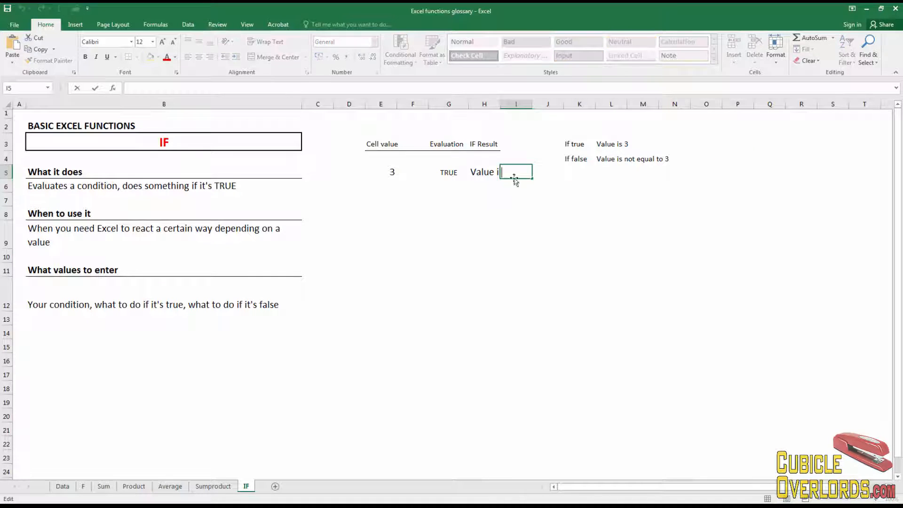
{"action": "left_click", "coordinate": [487, 171]}
{"action": "key", "text": "F2"}
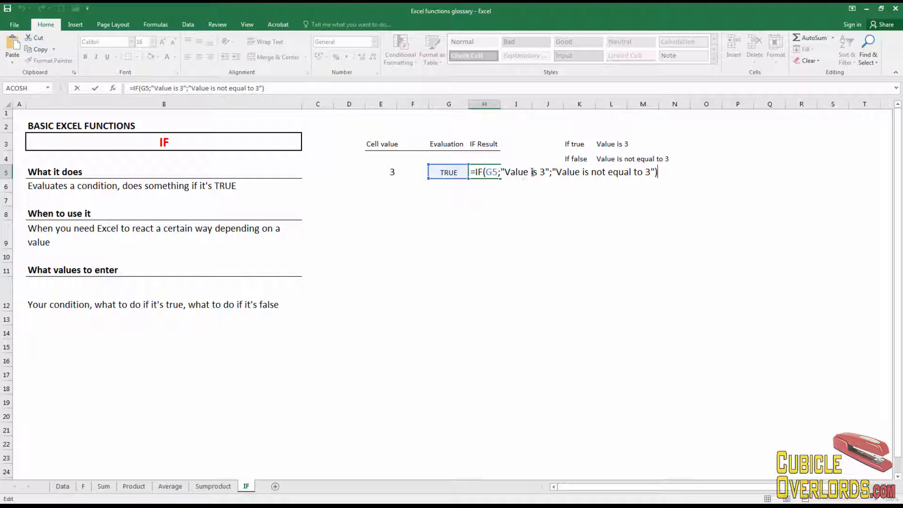
{"action": "left_click", "coordinate": [554, 173]}
{"action": "key", "text": "Delete"}
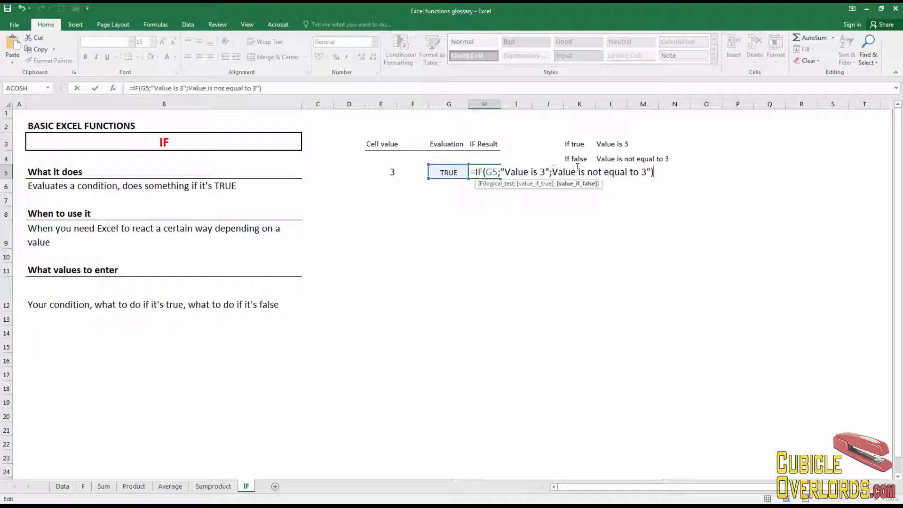
{"action": "key", "text": "Return"}
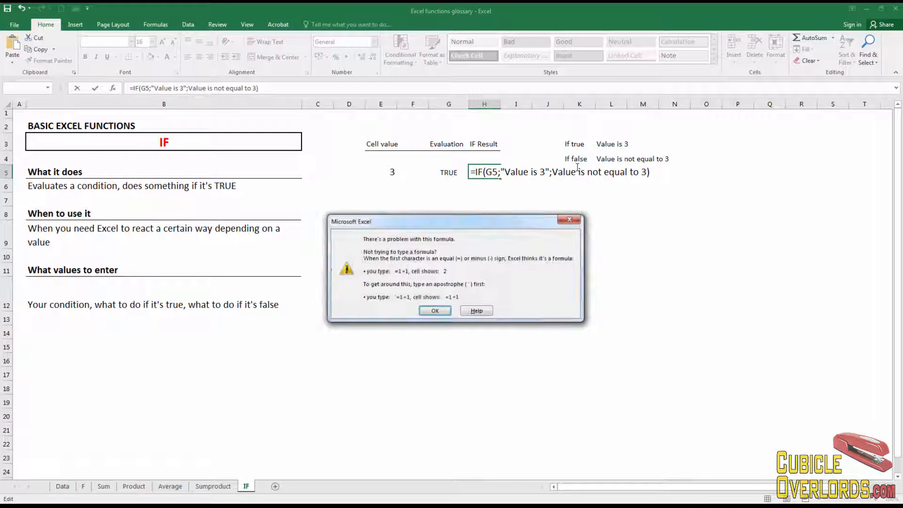
{"action": "key", "text": "Return"}
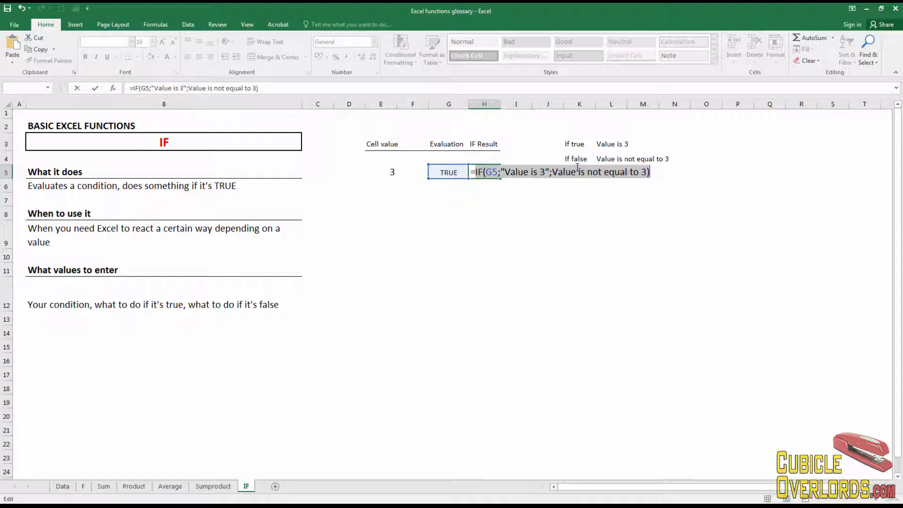
{"action": "key", "text": "Return"}
{"action": "key", "text": "Return"}
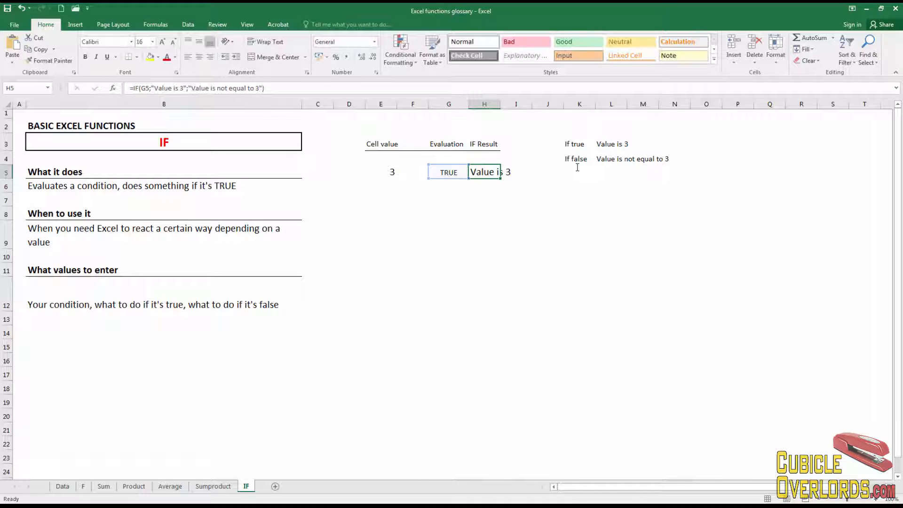
- Delete both quoted result texts and the closing bracket from the IF formula in H5, leaving =IF(G5;
{"action": "key", "text": "F2"}
{"action": "key", "text": "Left"}
{"action": "key", "text": "Left"}
{"action": "key", "text": "Left"}
{"action": "key", "text": "Left"}
{"action": "key", "text": "Left"}
{"action": "key", "text": "Left"}
{"action": "key", "text": "Left"}
{"action": "key", "text": "Left"}
{"action": "key", "text": "Left"}
{"action": "key", "text": "Left"}
{"action": "key", "text": "Left"}
{"action": "key", "text": "Left"}
{"action": "key", "text": "Left"}
{"action": "key", "text": "Left"}
{"action": "key", "text": "Left"}
{"action": "key", "text": "Left"}
{"action": "key", "text": "Left"}
{"action": "key", "text": "Left"}
{"action": "key", "text": "Left"}
{"action": "key", "text": "Left"}
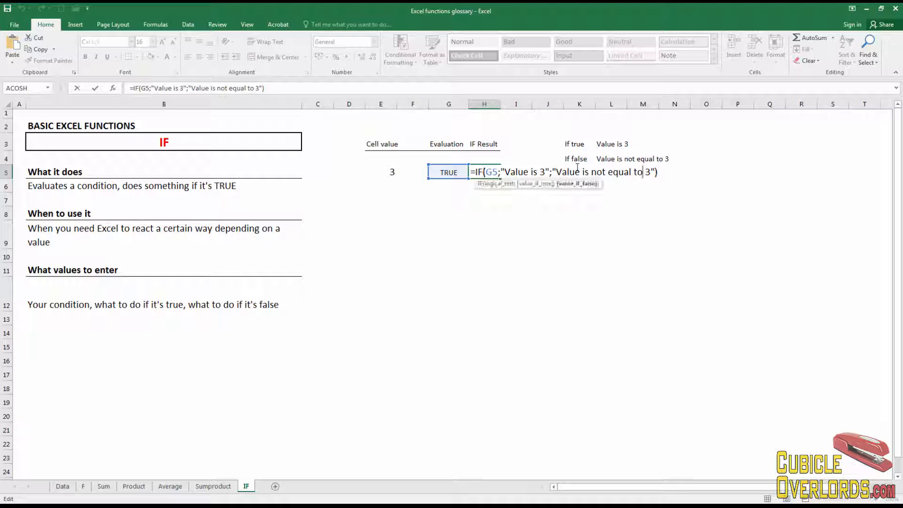
{"action": "key", "text": "Right"}
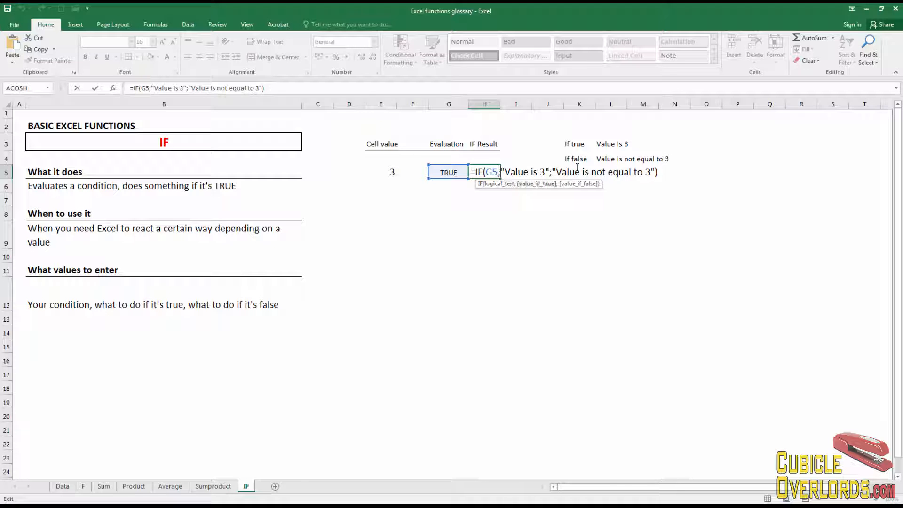
{"action": "key", "text": "shift+End"}
{"action": "key", "text": "Delete"}
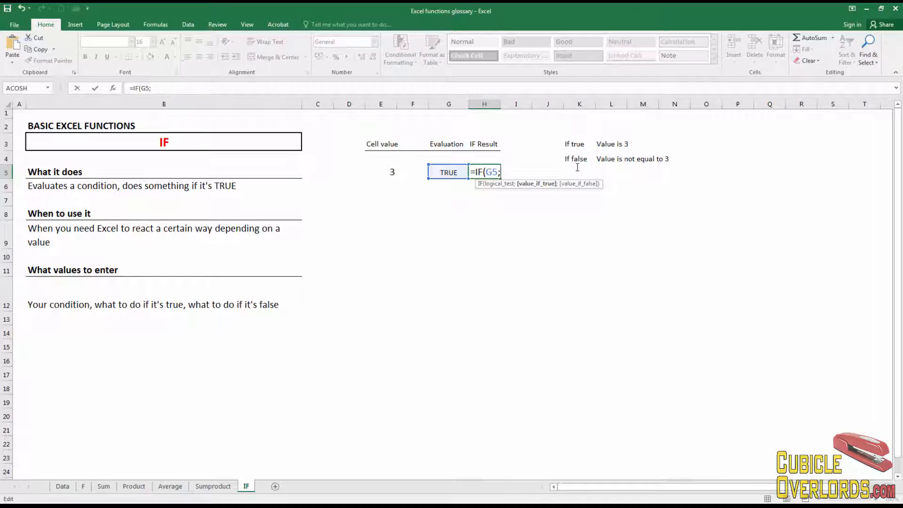
- Complete the H5 formula with L3 as the value if true and L4 as the value if false: =IF(G5;L3;L4)
{"action": "left_click", "coordinate": [613, 143]}
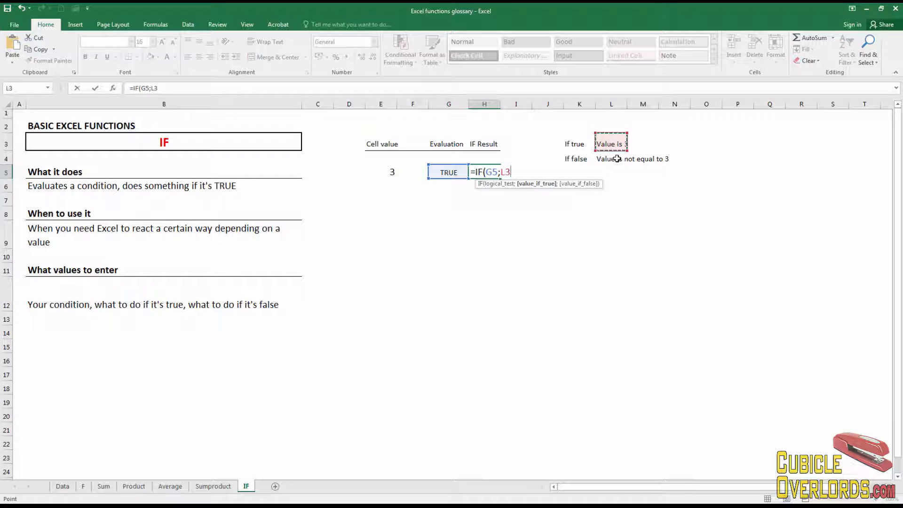
{"action": "type", "text": ";"}
{"action": "left_click", "coordinate": [616, 158]}
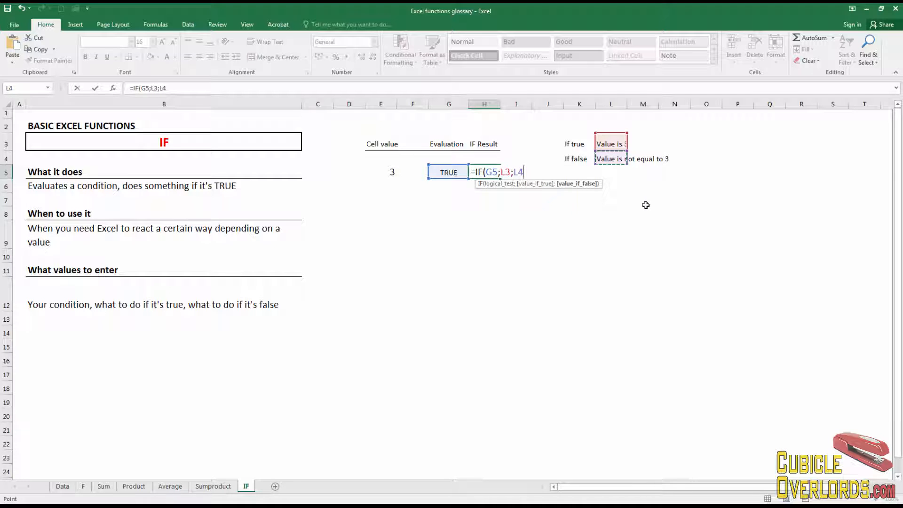
{"action": "type", "text": ")"}
{"action": "key", "text": "Return"}
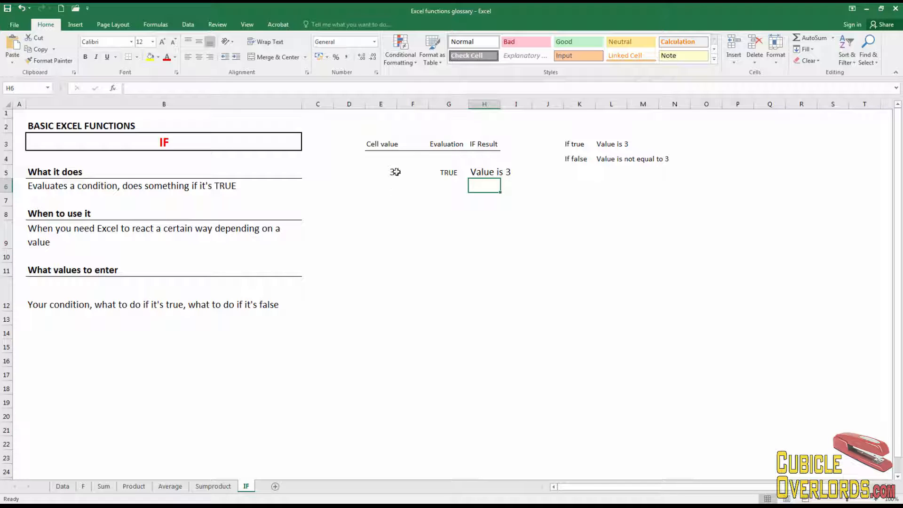
- Change the evaluation formula in G5 to =E5>0
{"action": "left_click", "coordinate": [395, 172]}
{"action": "left_click", "coordinate": [452, 172]}
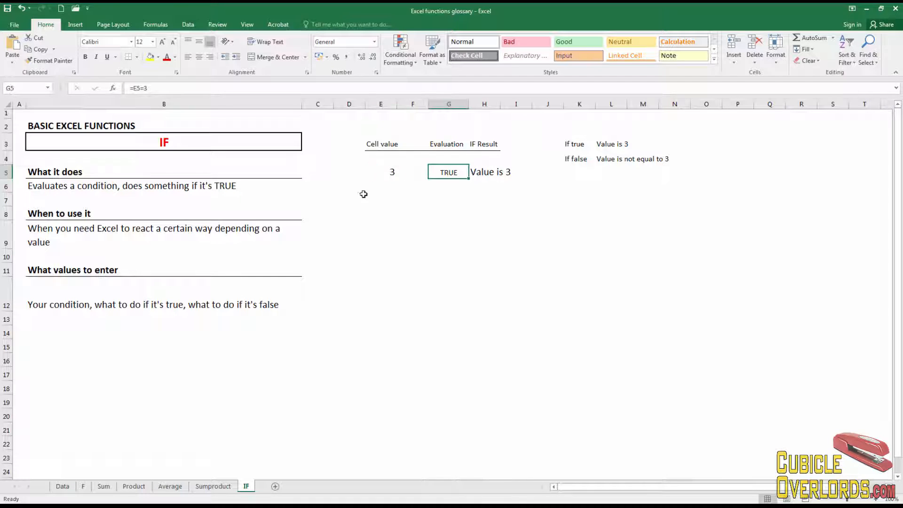
{"action": "left_click", "coordinate": [141, 89]}
{"action": "key", "text": "Delete"}
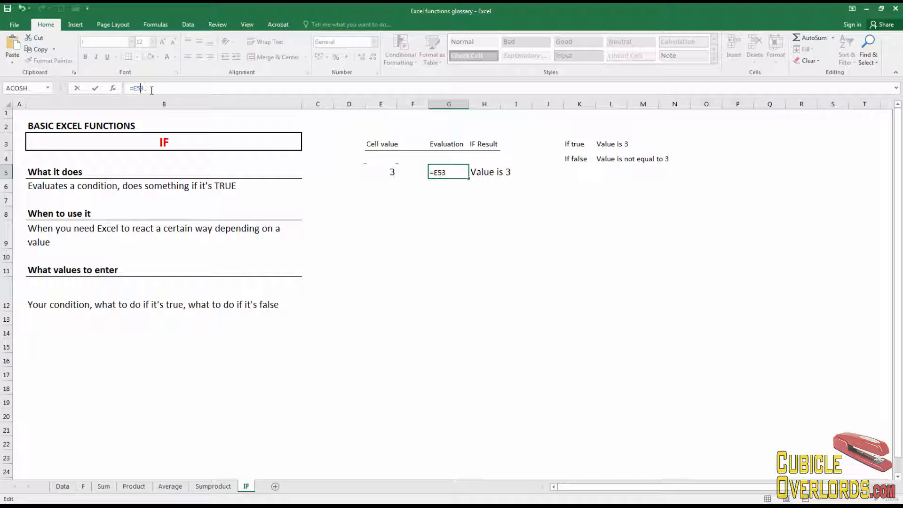
{"action": "type", "text": ">0"}
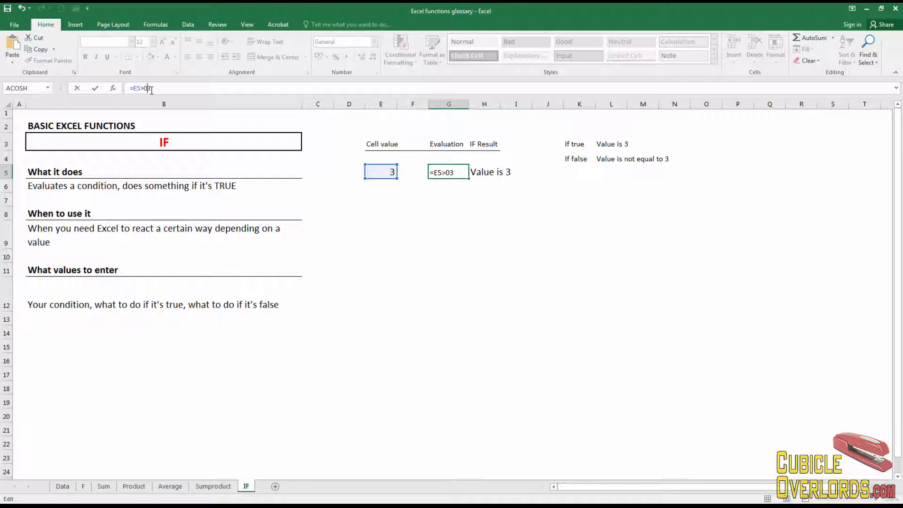
{"action": "key", "text": "ctrl+Return"}
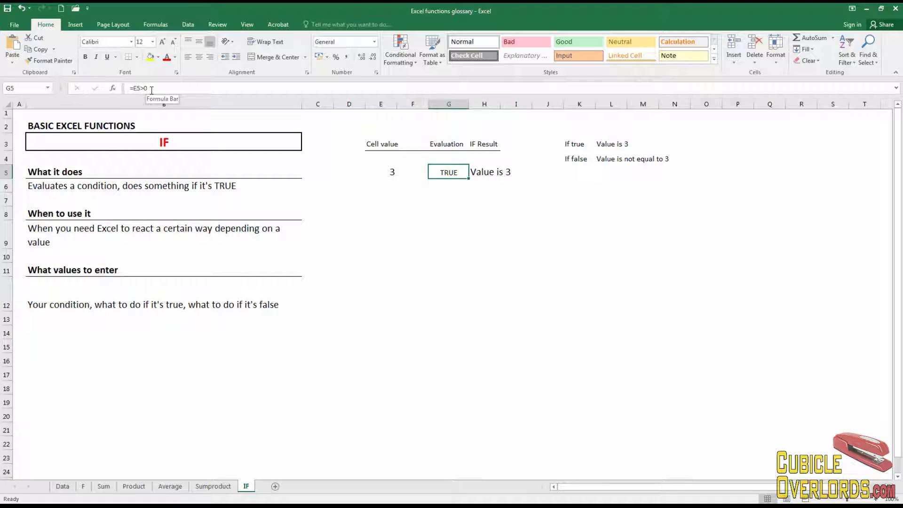
- Replace the text in L3 with Evaluates to true and the text in L4 with Evaluates to false
{"action": "key", "text": "Right"}
{"action": "key", "text": "Right"}
{"action": "key", "text": "Right"}
{"action": "key", "text": "Right"}
{"action": "key", "text": "Up"}
{"action": "key", "text": "Up"}
{"action": "key", "text": "Right"}
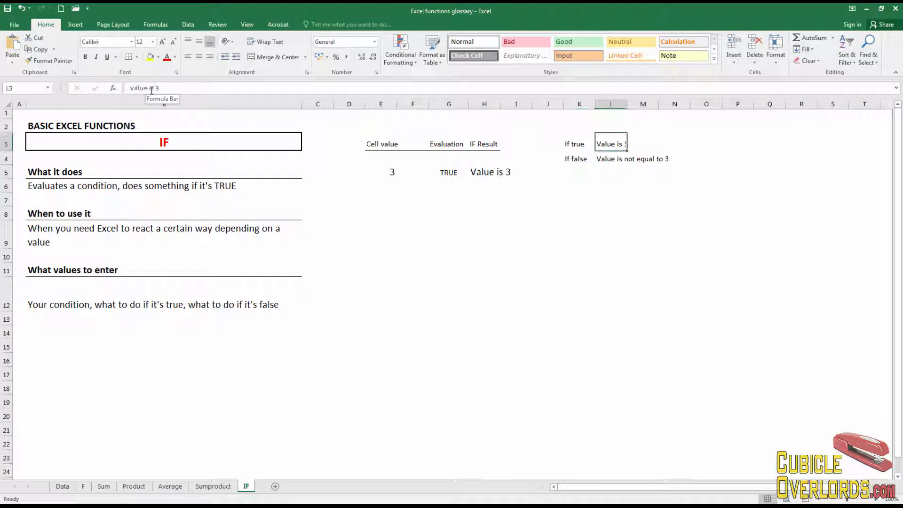
{"action": "type", "text": "Evaluate"}
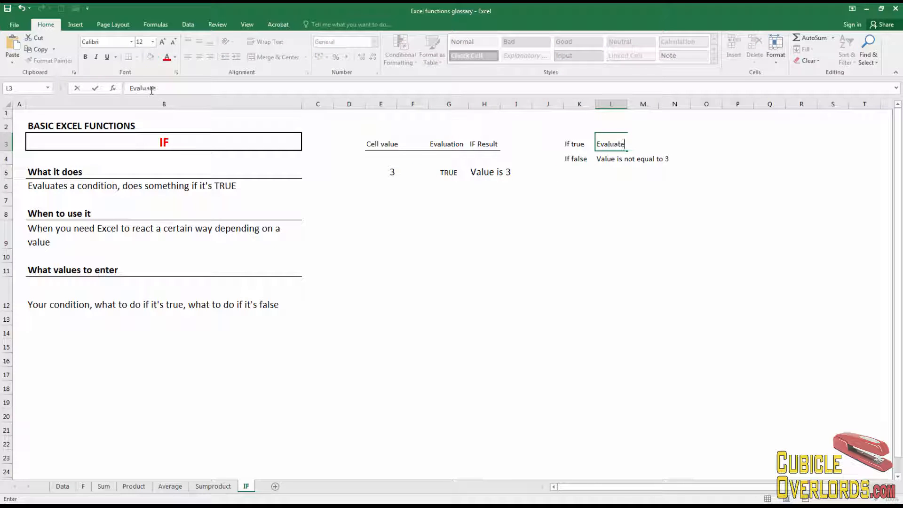
{"action": "type", "text": "s to true"}
{"action": "key", "text": "Return"}
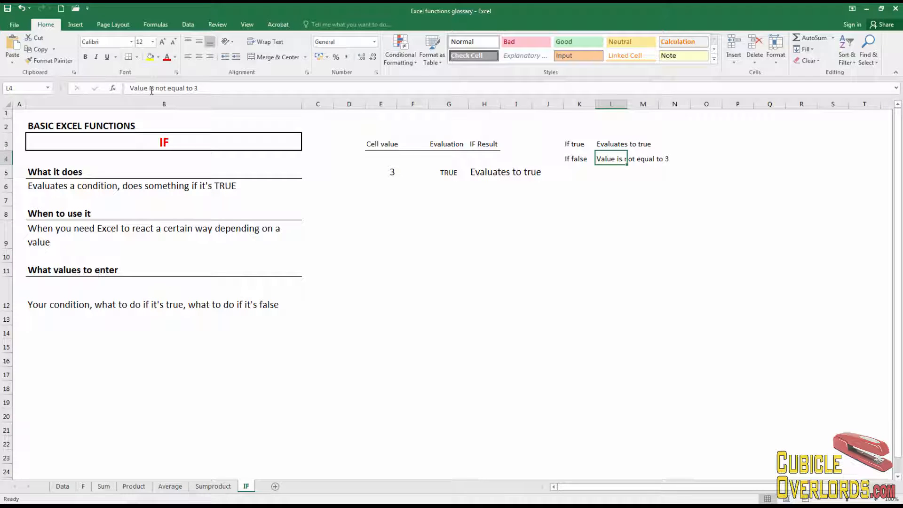
{"action": "type", "text": "Evaluates to false"}
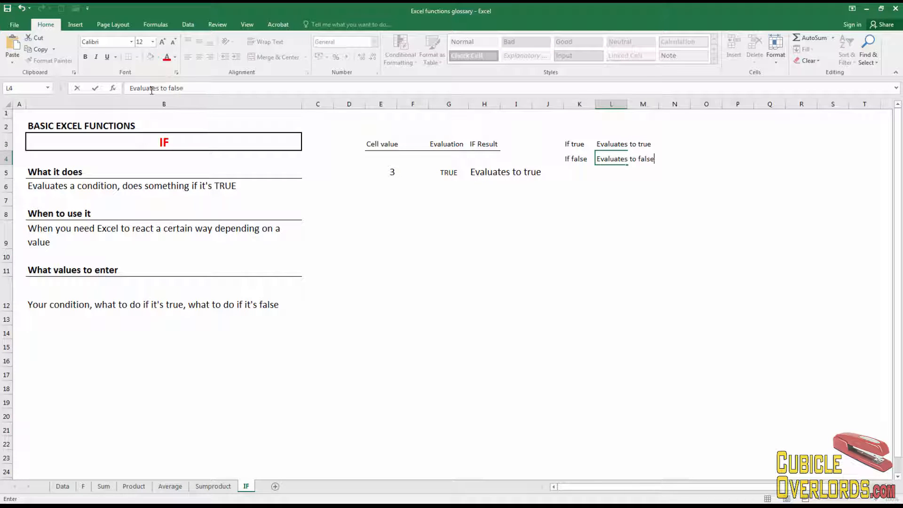
{"action": "key", "text": "Return"}
- Set the cell value in E5 to -5
{"action": "key", "text": "Left"}
{"action": "key", "text": "Left"}
{"action": "key", "text": "Left"}
{"action": "key", "text": "Left"}
{"action": "key", "text": "Left"}
{"action": "key", "text": "Left"}
{"action": "key", "text": "Left"}
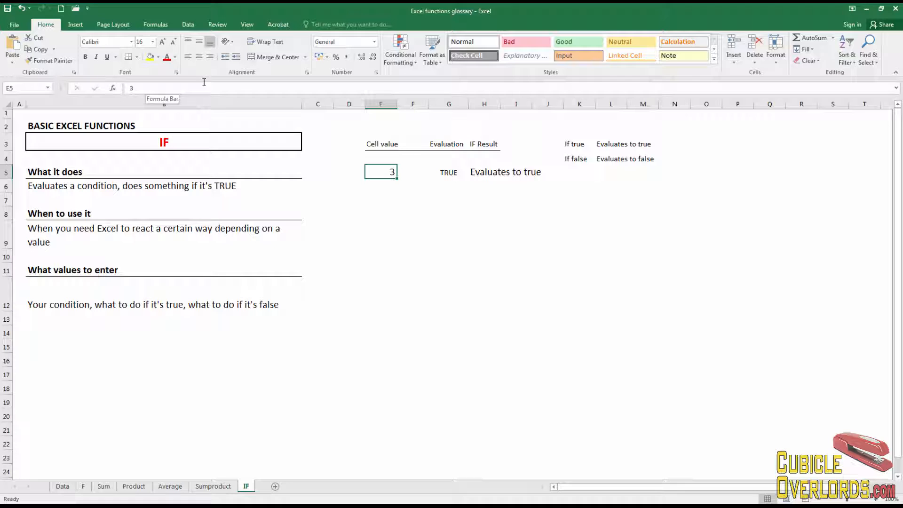
{"action": "type", "text": "-5"}
{"action": "key", "text": "Return"}
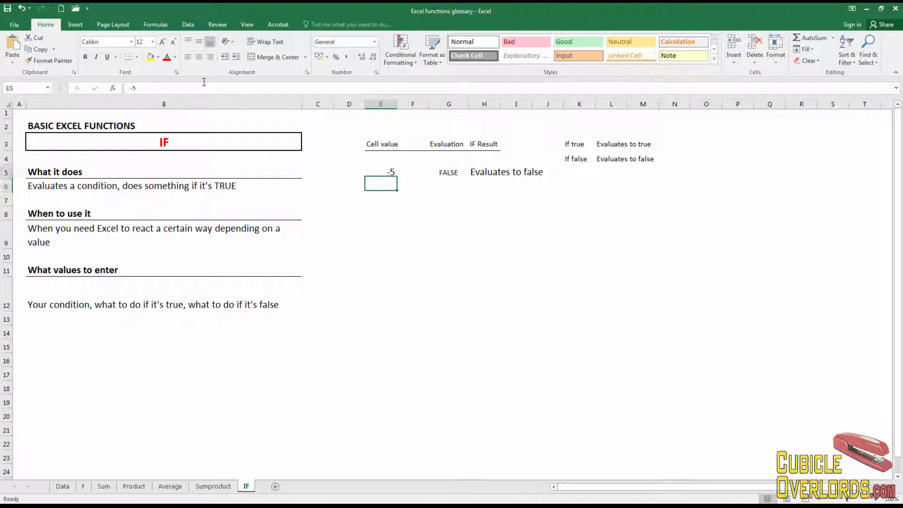
- Rename the Cell value header in E3 as Number
{"action": "key", "text": "Up"}
{"action": "key", "text": "Right"}
{"action": "key", "text": "Right"}
{"action": "key", "text": "Right"}
{"action": "key", "text": "Left"}
{"action": "key", "text": "Right"}
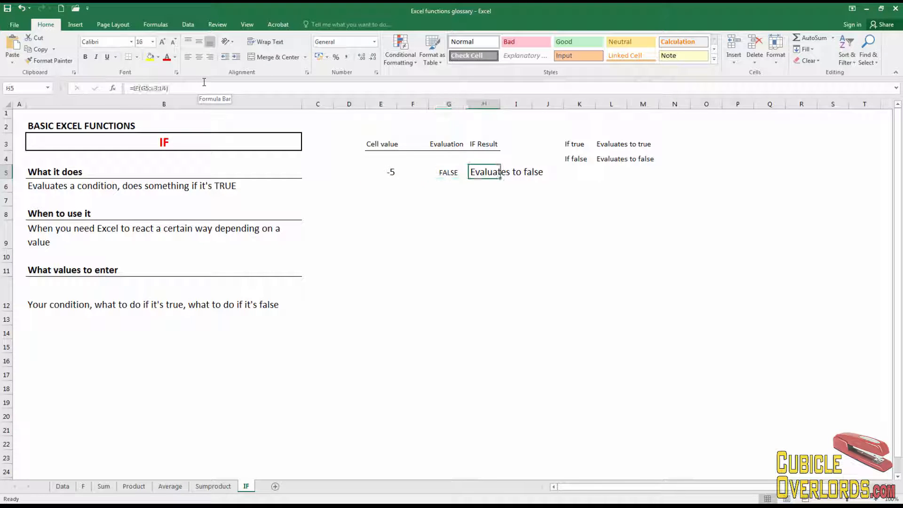
{"action": "key", "text": "Left"}
{"action": "key", "text": "Up"}
{"action": "key", "text": "Left"}
{"action": "key", "text": "Left"}
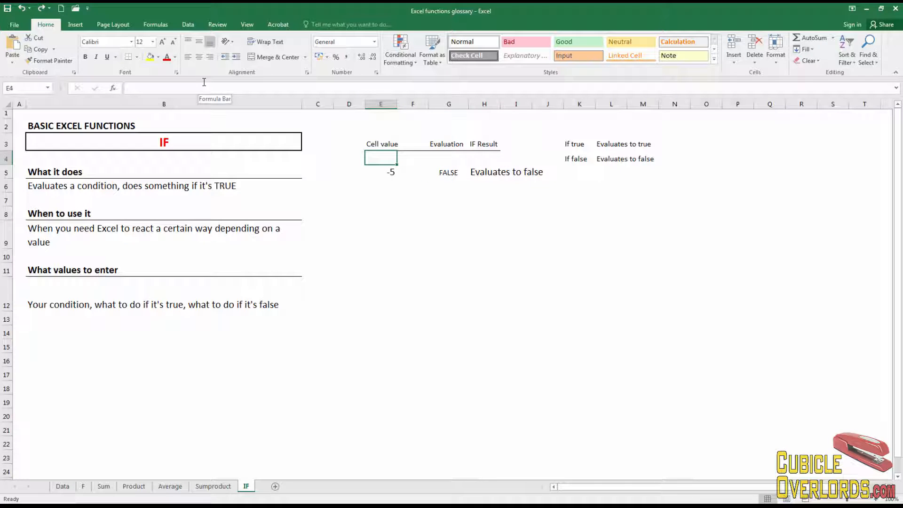
{"action": "key", "text": "Up"}
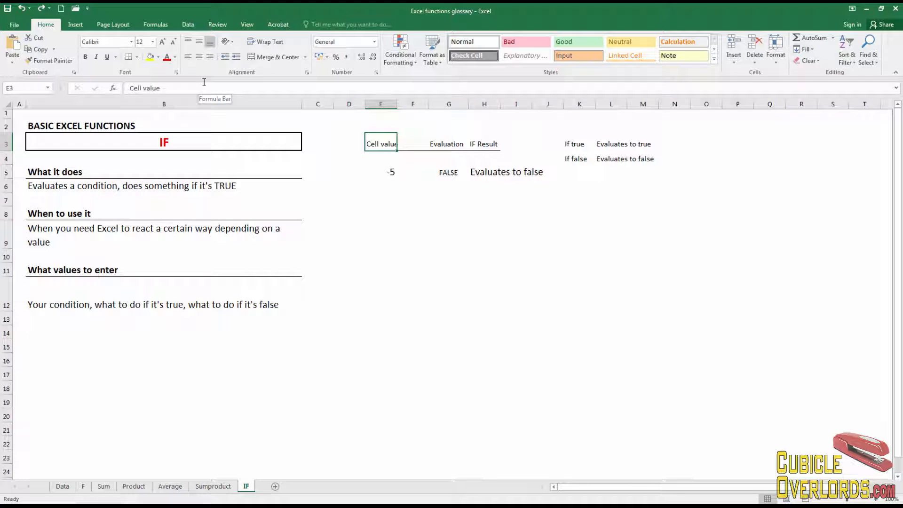
{"action": "type", "text": "Number"}
{"action": "key", "text": "Return"}
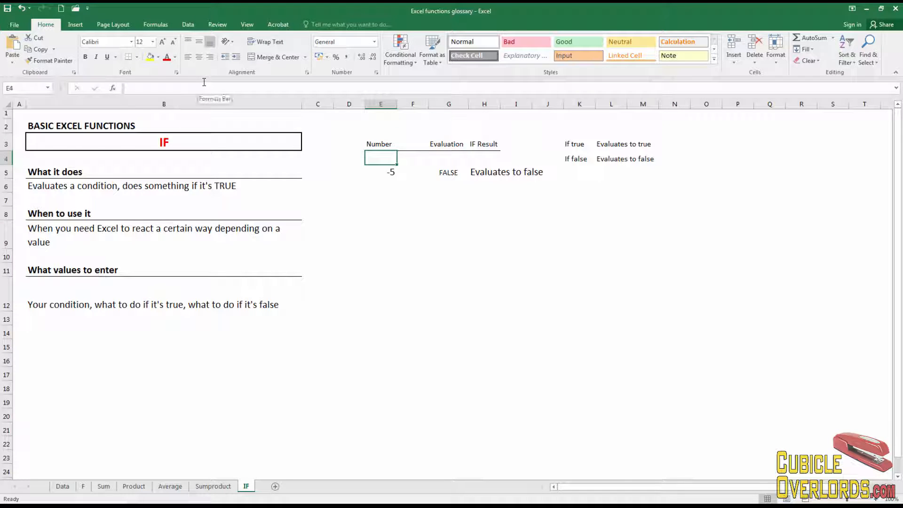
- Insert a new column at I, between the IF Result column and the If true and If false texts
{"action": "key", "text": "Right"}
{"action": "key", "text": "Right"}
{"action": "key", "text": "Right"}
{"action": "key", "text": "Left"}
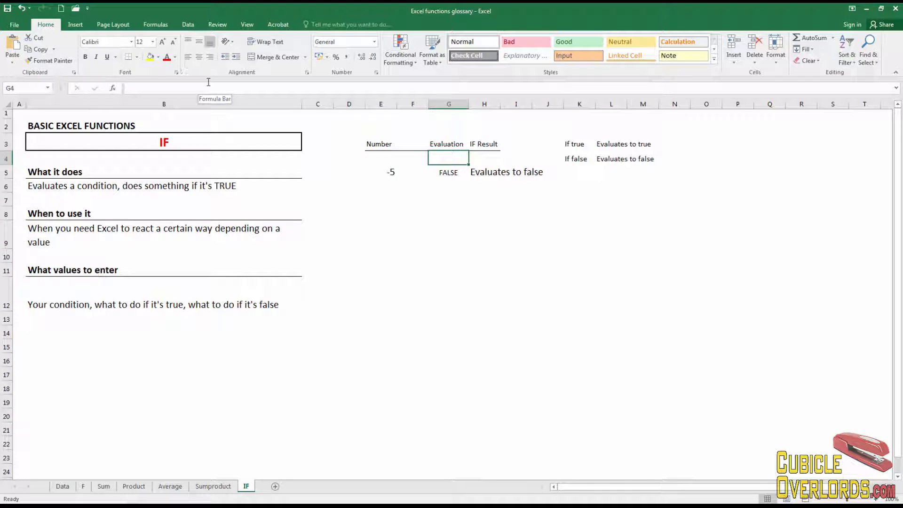
{"action": "right_click", "coordinate": [522, 104]}
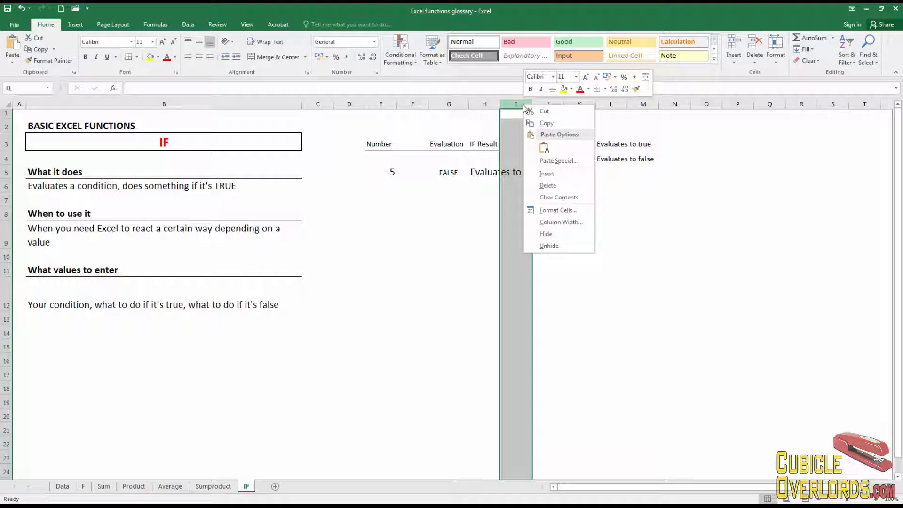
{"action": "left_click", "coordinate": [564, 184]}
- Copy the IF Result header into I3 and change its text to Square root
{"action": "left_click", "coordinate": [487, 147]}
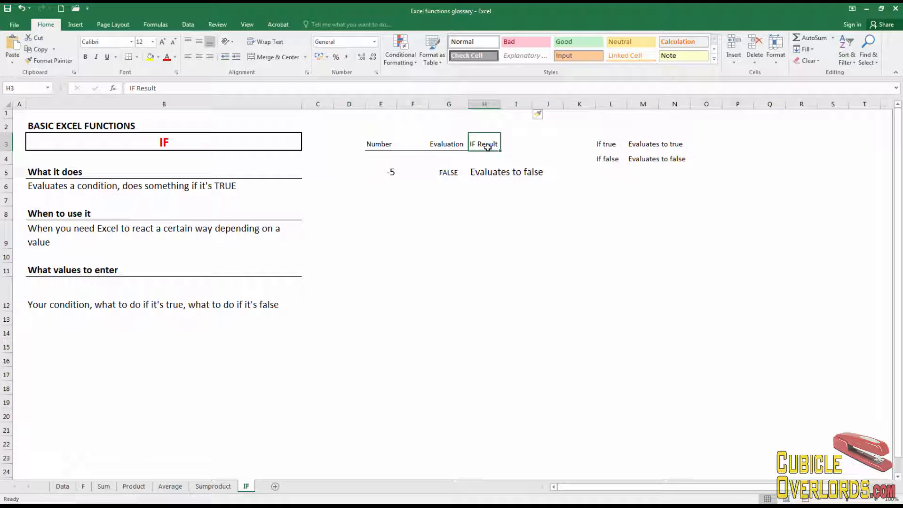
{"action": "key", "text": "ctrl+c"}
{"action": "key", "text": "Right"}
{"action": "key", "text": "ctrl+v"}
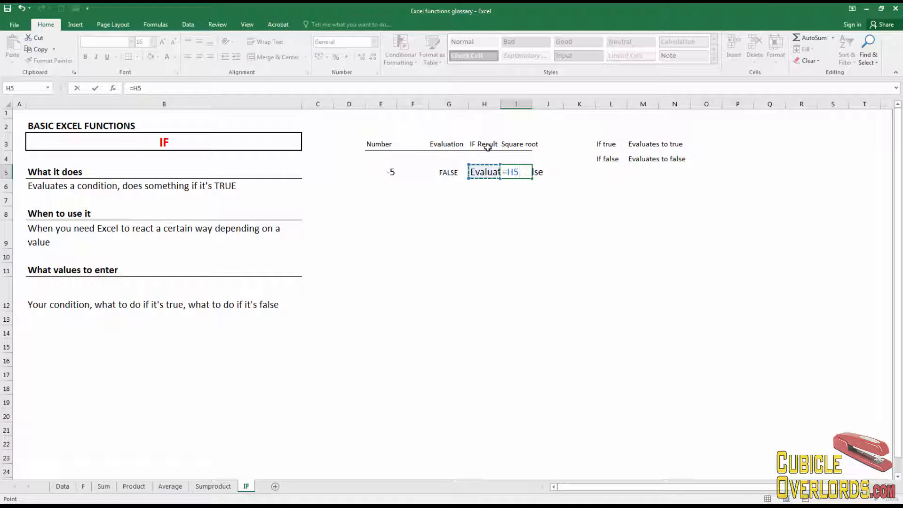
- Enter the formula =SQRT(H5) in I5 under the Square root header
{"action": "key", "text": "BackSpace"}
{"action": "key", "text": "BackSpace"}
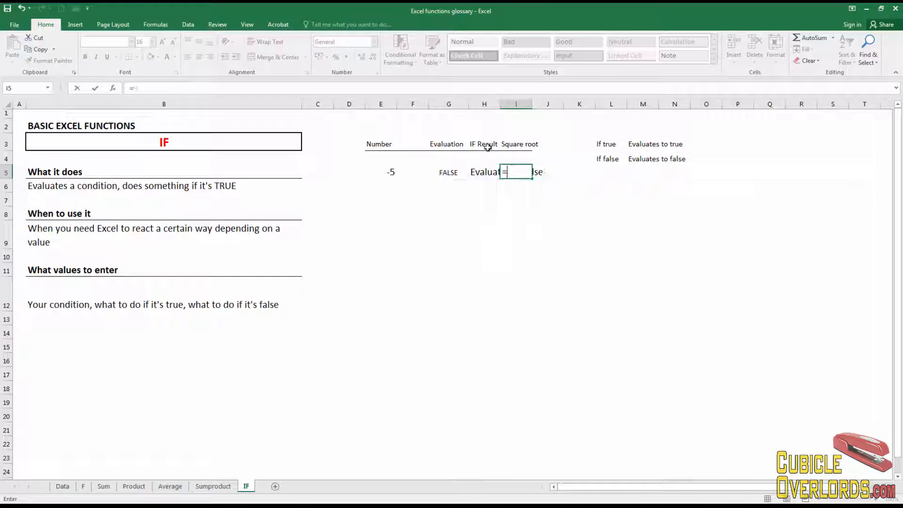
{"action": "type", "text": "sq"}
{"action": "key", "text": "Tab"}
{"action": "key", "text": "Left"}
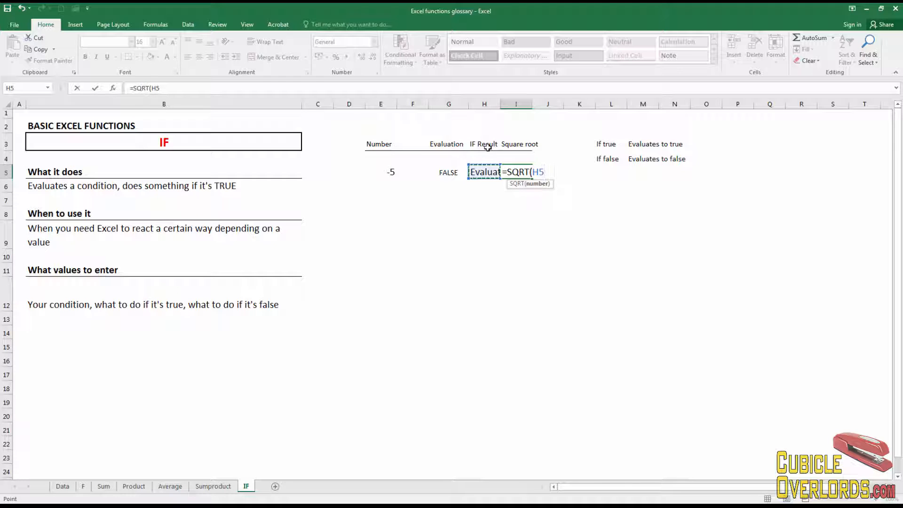
{"action": "type", "text": ")"}
{"action": "key", "text": "Return"}
{"action": "key", "text": "Up"}
{"action": "key", "text": "Down"}
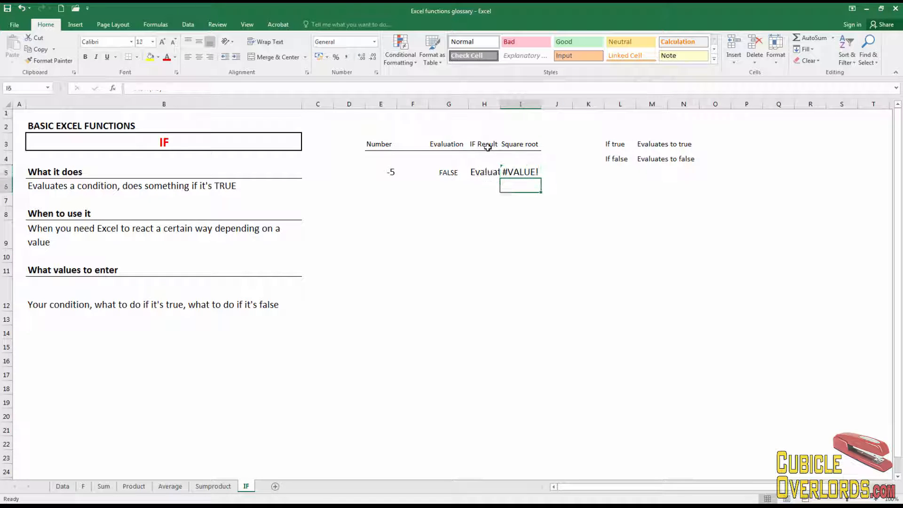
- Clear the IF formula from H5 and enter the direct reference =E5 in its place
{"action": "key", "text": "Left"}
{"action": "key", "text": "Up"}
{"action": "key", "text": "Delete"}
{"action": "key", "text": "Right"}
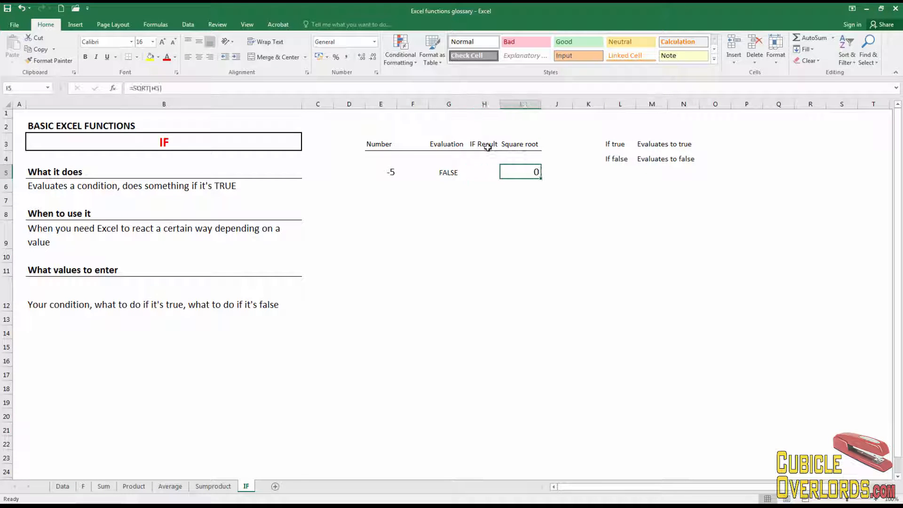
{"action": "key", "text": "Left"}
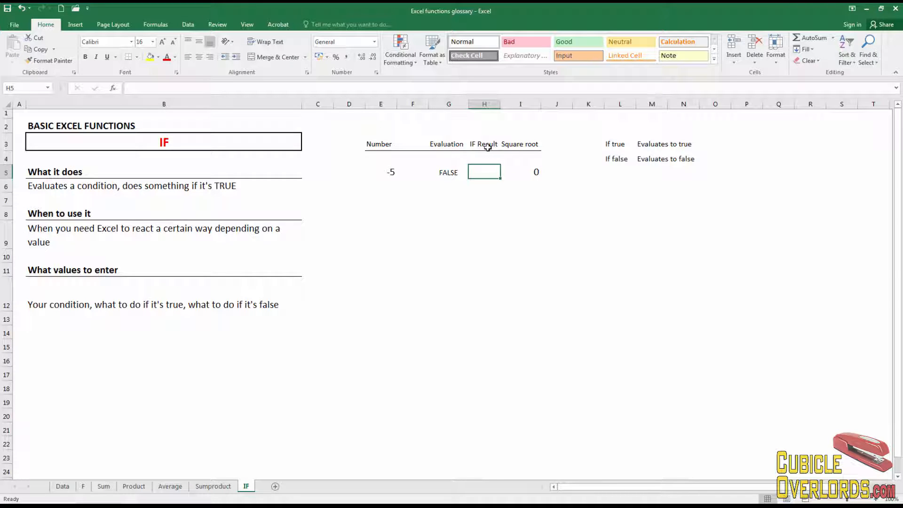
{"action": "key", "text": "Right"}
{"action": "key", "text": "Left"}
{"action": "type", "text": "="}
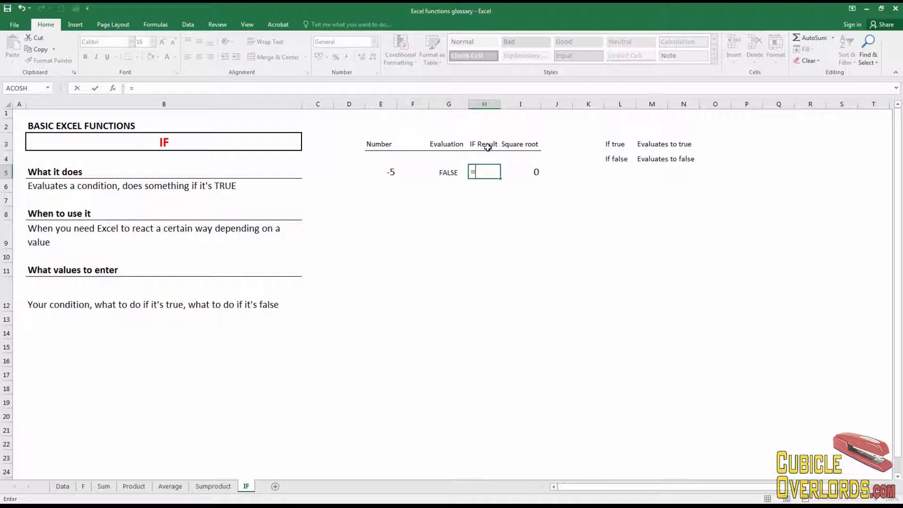
{"action": "key", "text": "Left"}
{"action": "key", "text": "Left"}
{"action": "key", "text": "Left"}
{"action": "key", "text": "Return"}
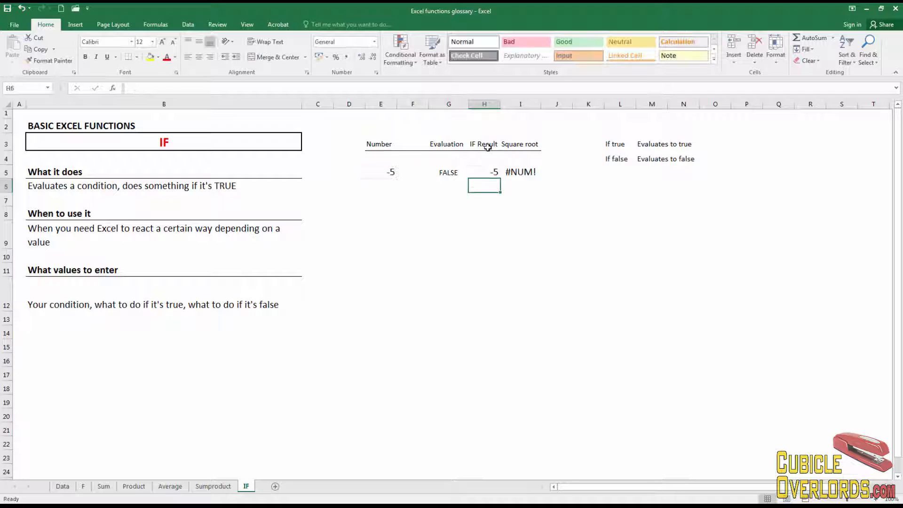
- Examine how the number in E5 carries through H5 to the square root formula in I5
{"action": "key", "text": "Up"}
{"action": "key", "text": "Right"}
{"action": "key", "text": "Left"}
{"action": "key", "text": "Left"}
{"action": "key", "text": "Left"}
{"action": "key", "text": "Left"}
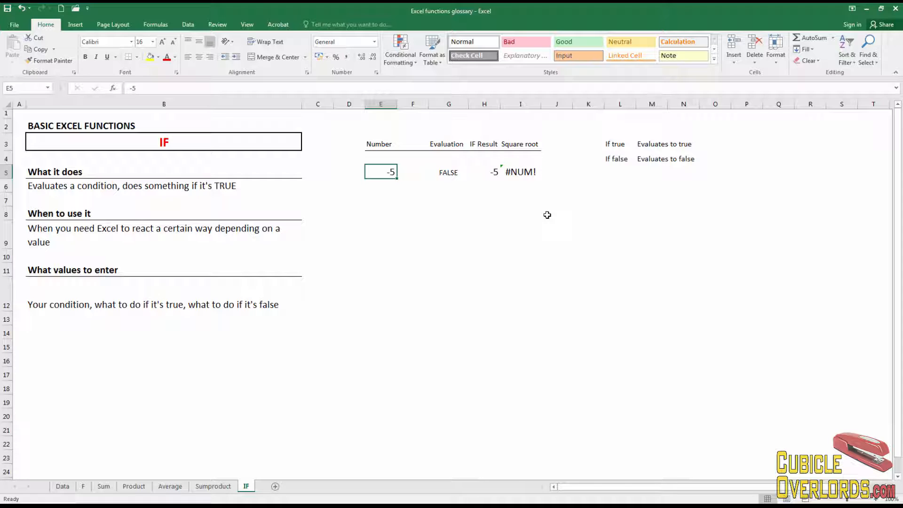
{"action": "left_click", "coordinate": [523, 175]}
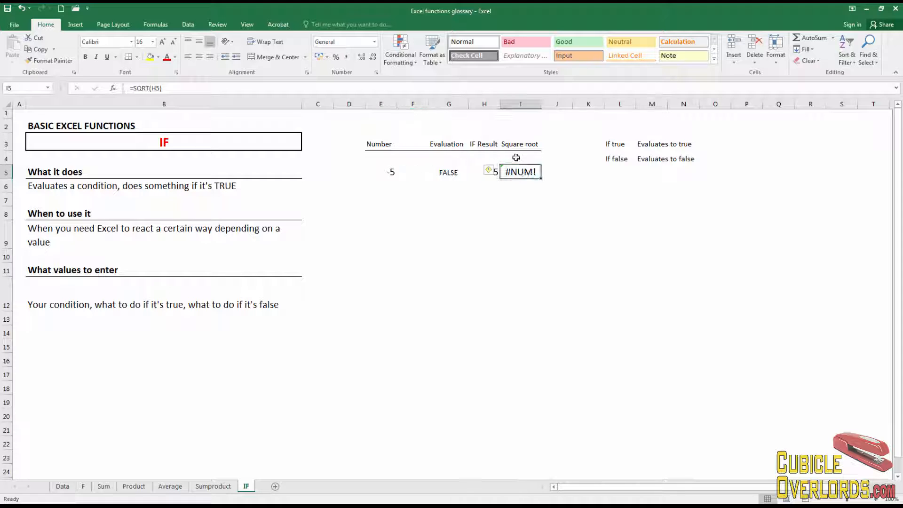
{"action": "left_click", "coordinate": [395, 171]}
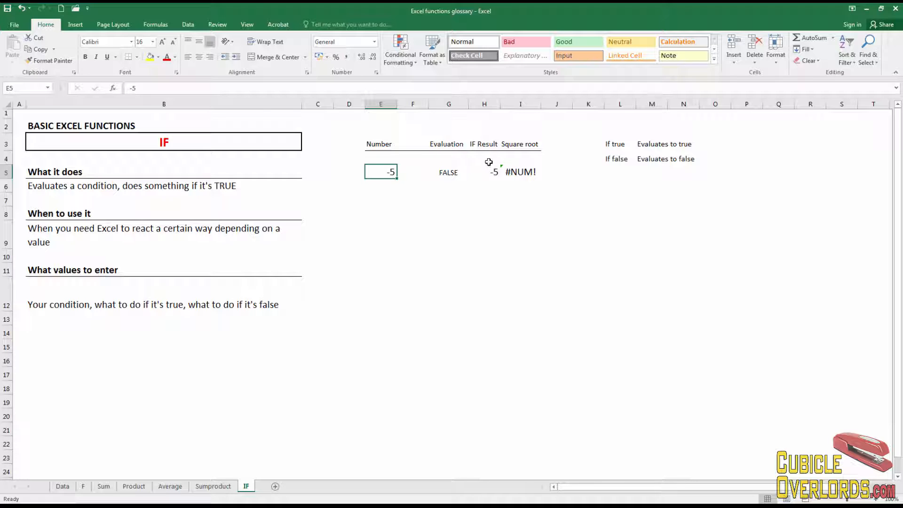
{"action": "left_click", "coordinate": [524, 174]}
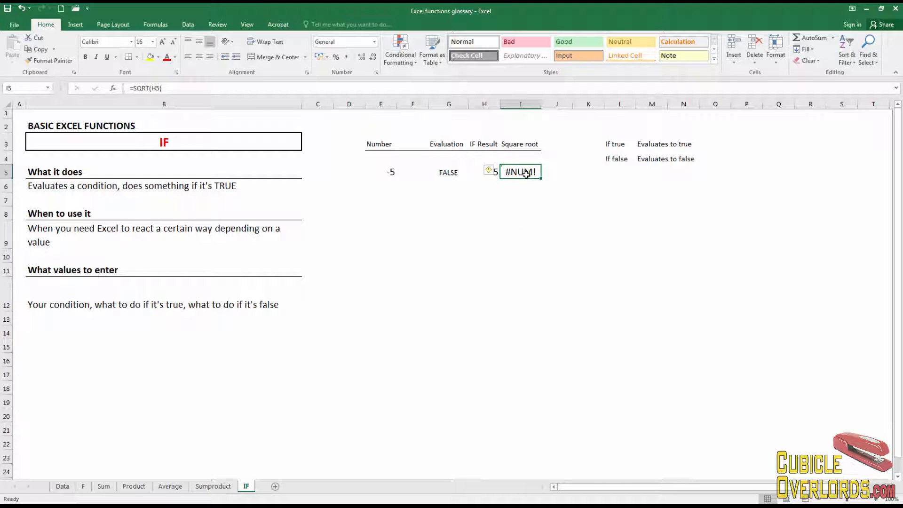
- Change the comparison in G5 under the Evaluation header so the formula reads =E5<0
{"action": "left_click", "coordinate": [389, 173]}
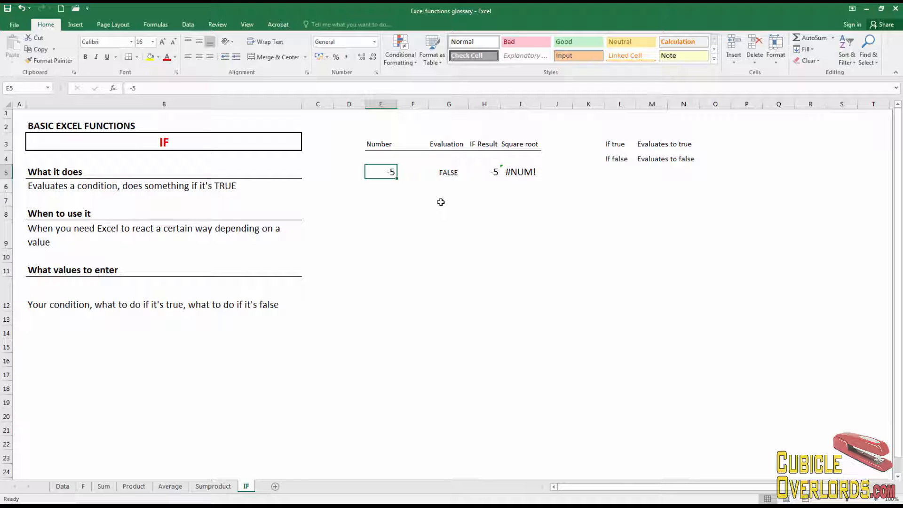
{"action": "left_click", "coordinate": [448, 173]}
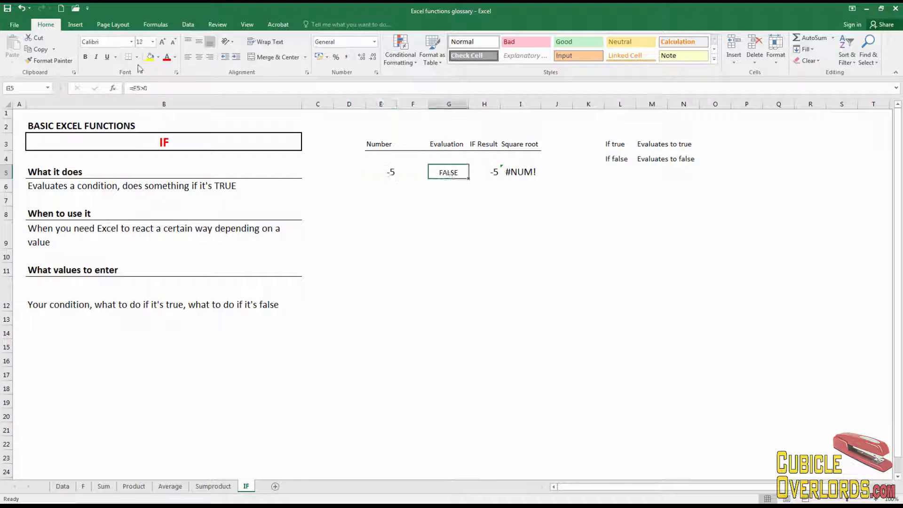
{"action": "left_click", "coordinate": [144, 88]}
{"action": "key", "text": "ctrl+Return"}
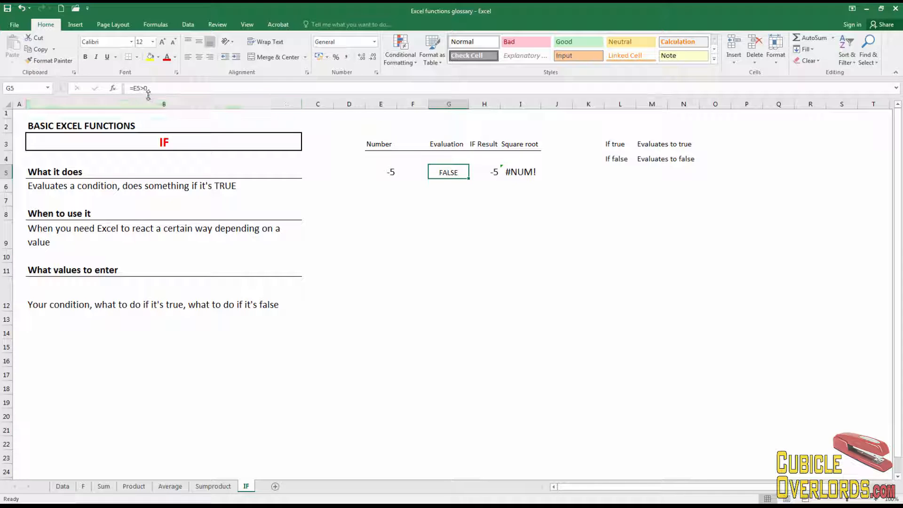
{"action": "left_click", "coordinate": [161, 89]}
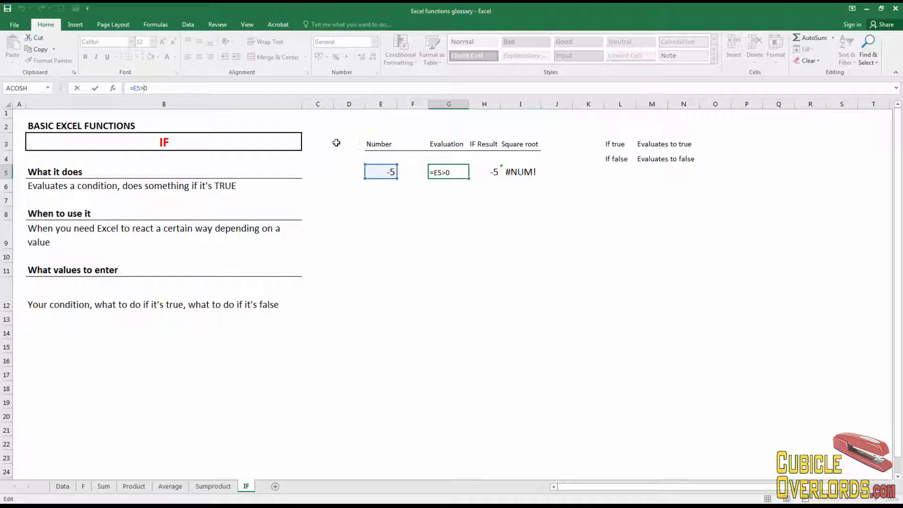
{"action": "key", "text": "BackSpace"}
{"action": "type", "text": "<"}
{"action": "key", "text": "Return"}
{"action": "key", "text": "Up"}
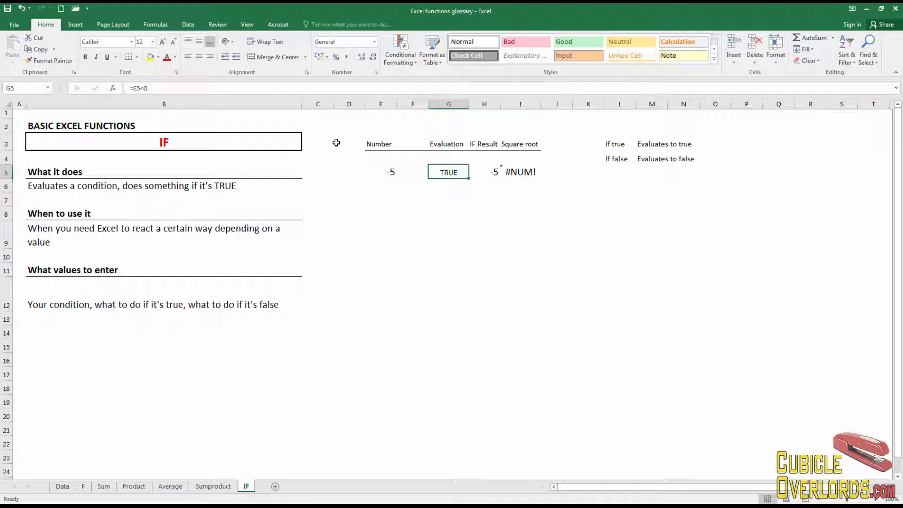
- Clear H5 and write an IF formula in it that gives 0 when E5<0 and otherwise E5, as =IF(E5<0;0;E5
{"action": "key", "text": "Right"}
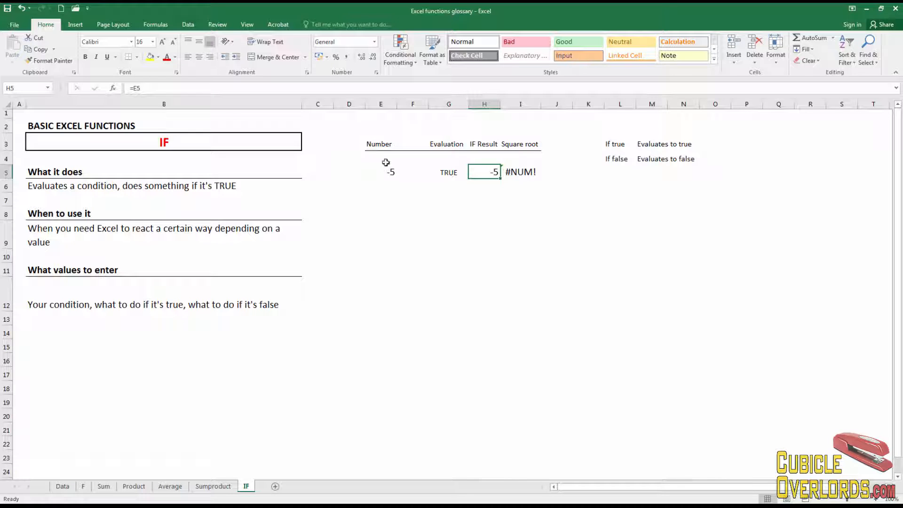
{"action": "key", "text": "Delete"}
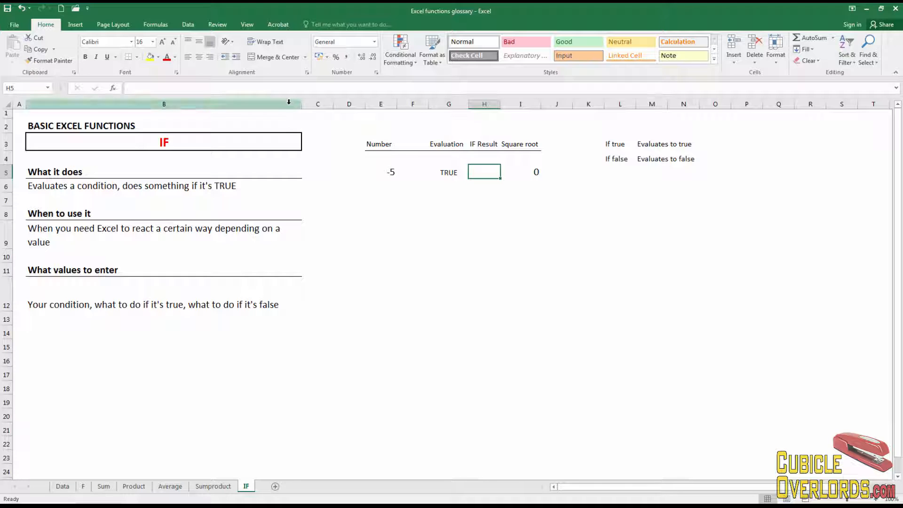
{"action": "left_click", "coordinate": [281, 91]}
{"action": "type", "text": "=IF("}
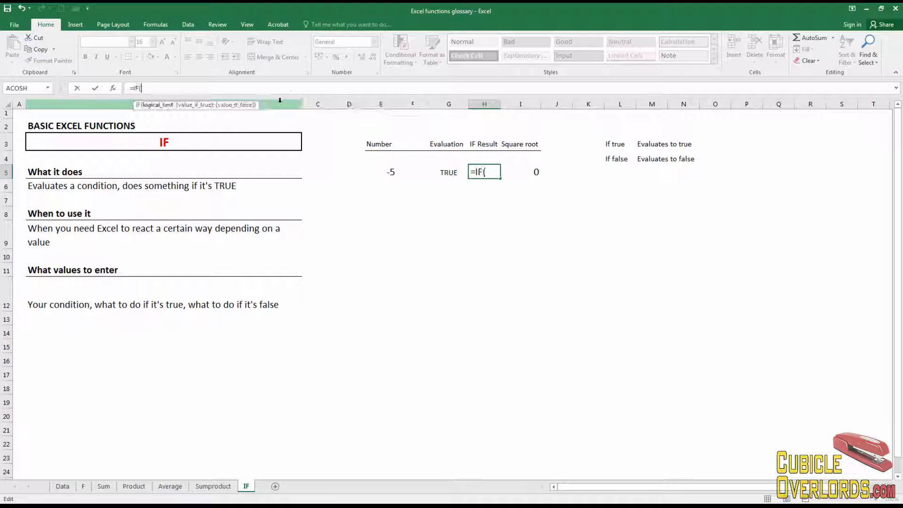
{"action": "left_click", "coordinate": [447, 172]}
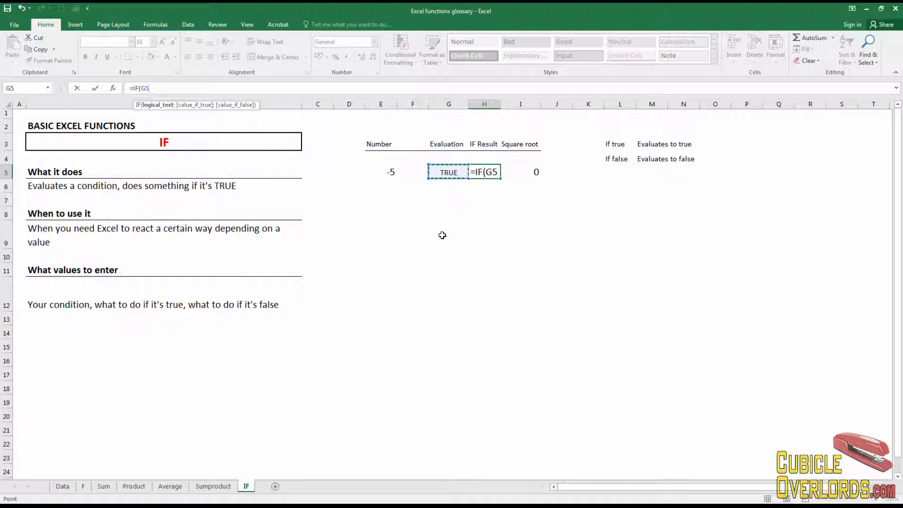
{"action": "key", "text": "BackSpace"}
{"action": "key", "text": "BackSpace"}
{"action": "key", "text": "Left"}
{"action": "key", "text": "Left"}
{"action": "key", "text": "Left"}
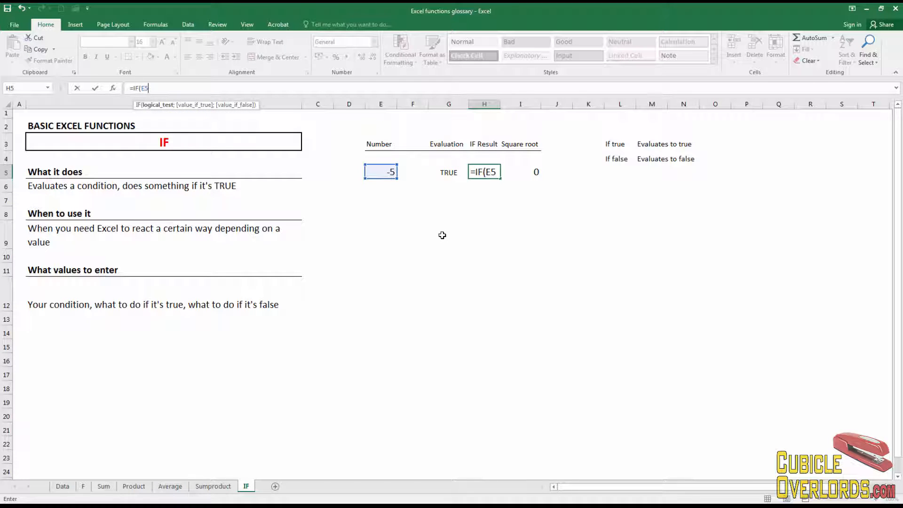
{"action": "type", "text": "<0;"}
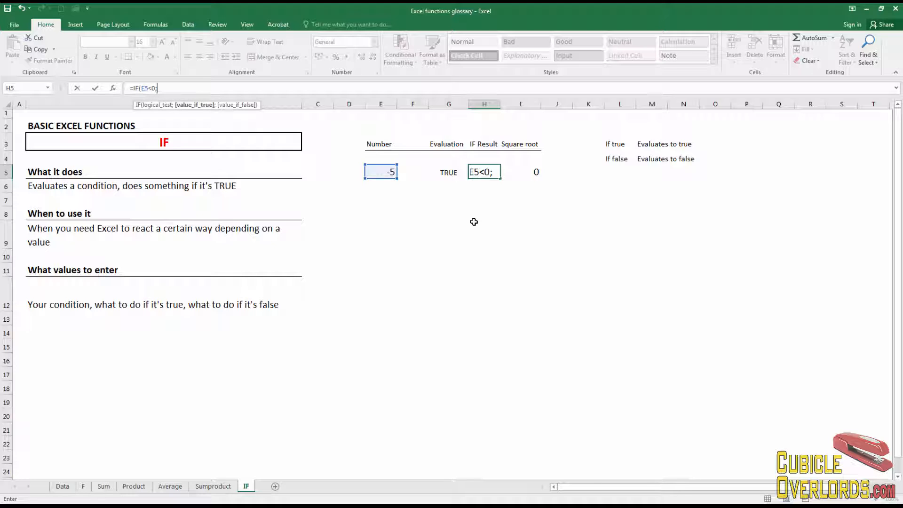
{"action": "type", "text": "0;"}
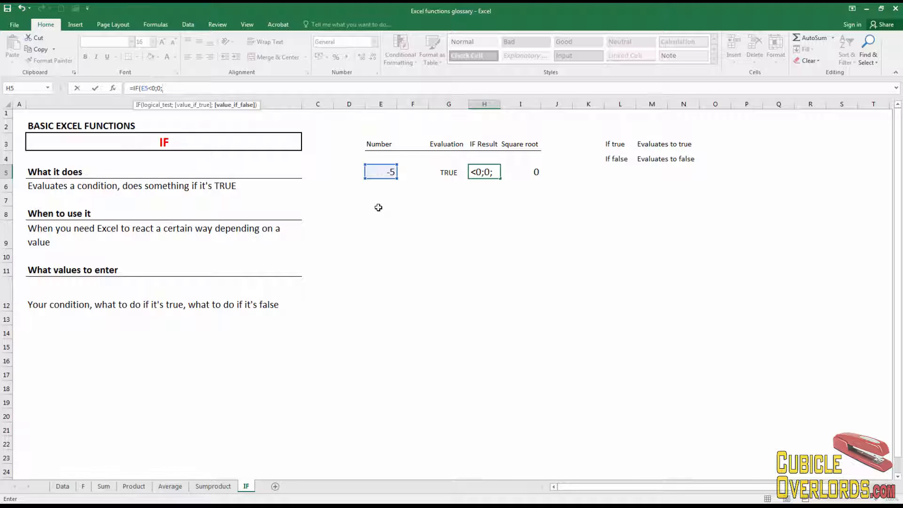
{"action": "type", "text": "E5"}
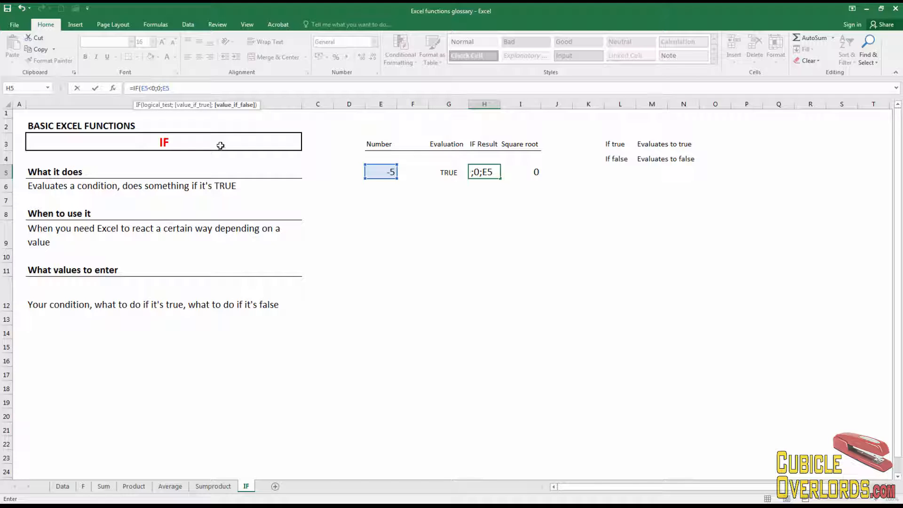
- Try an extra equals sign before the last E5 in the H5 formula, remove it and commit =IF(E5<0;0;E5)
{"action": "left_click", "coordinate": [132, 87]}
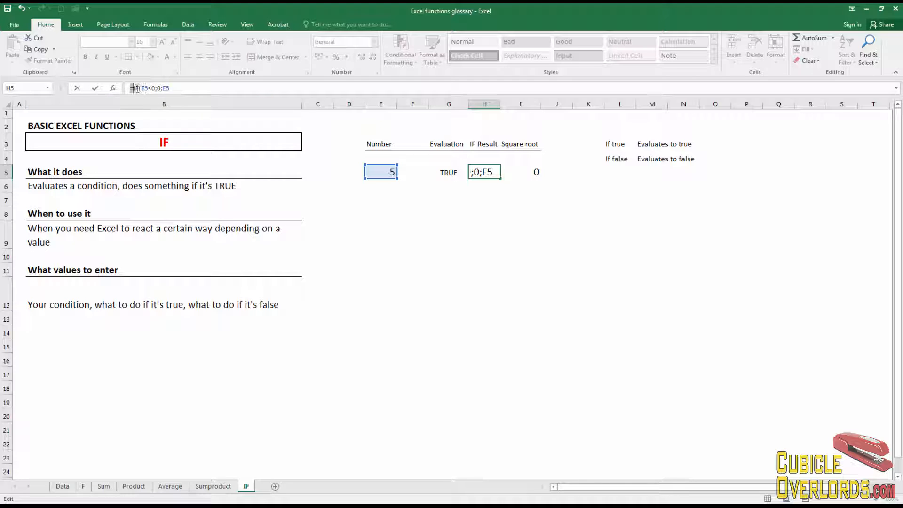
{"action": "left_click", "coordinate": [178, 88]}
{"action": "key", "text": "Left"}
{"action": "key", "text": "Left"}
{"action": "key", "text": "Left"}
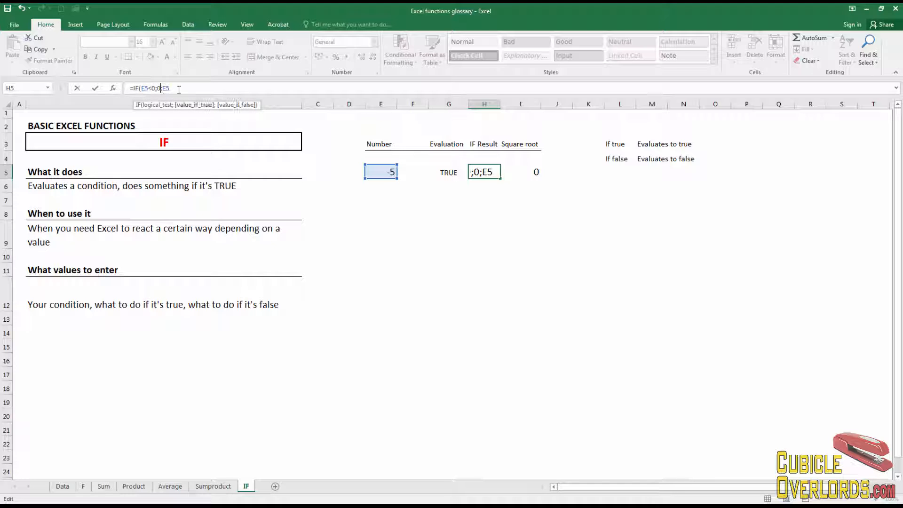
{"action": "key", "text": "Right"}
{"action": "type", "text": "="}
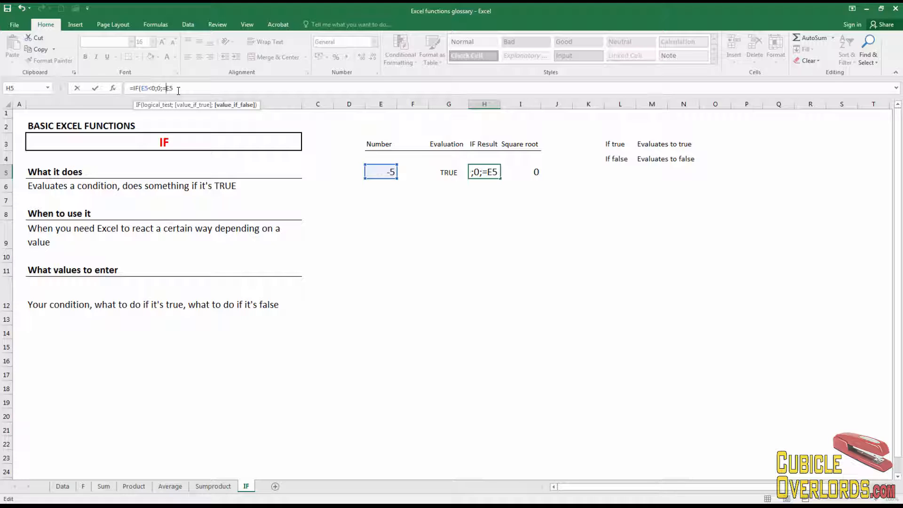
{"action": "key", "text": "BackSpace"}
{"action": "key", "text": "Return"}
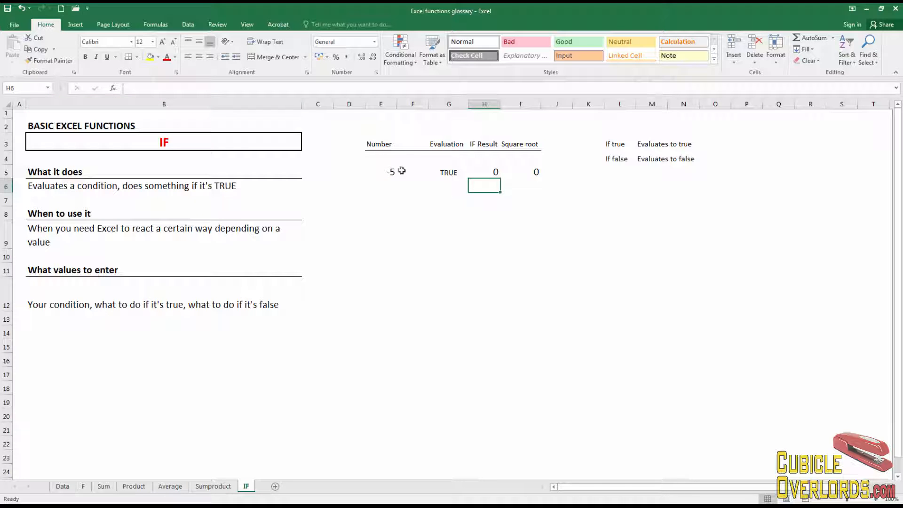
- Set the number in E5 to 4 to test the formulas with a positive value
{"action": "left_click", "coordinate": [377, 174]}
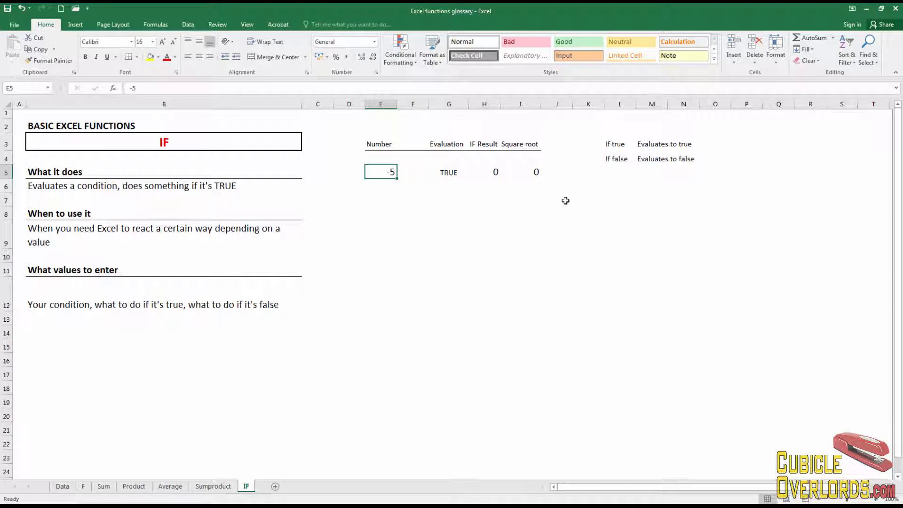
{"action": "left_click", "coordinate": [523, 167]}
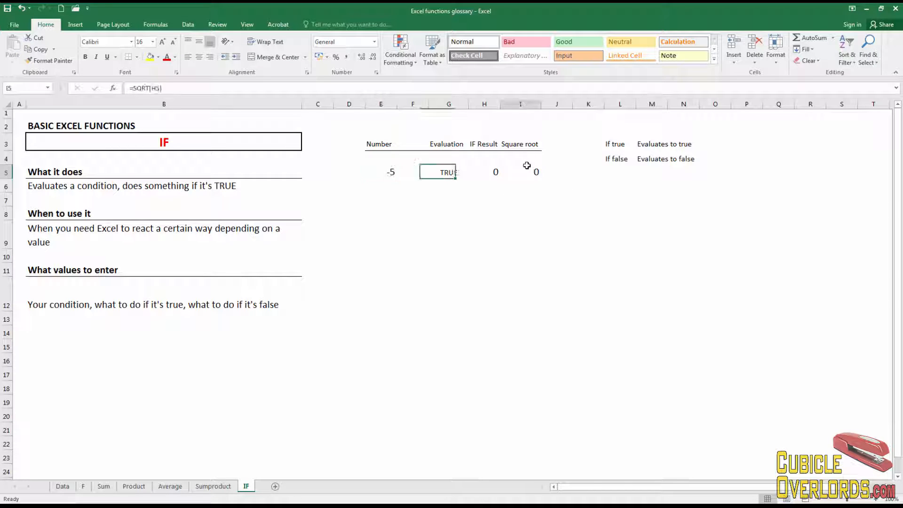
{"action": "left_click", "coordinate": [394, 171]}
{"action": "type", "text": "4"}
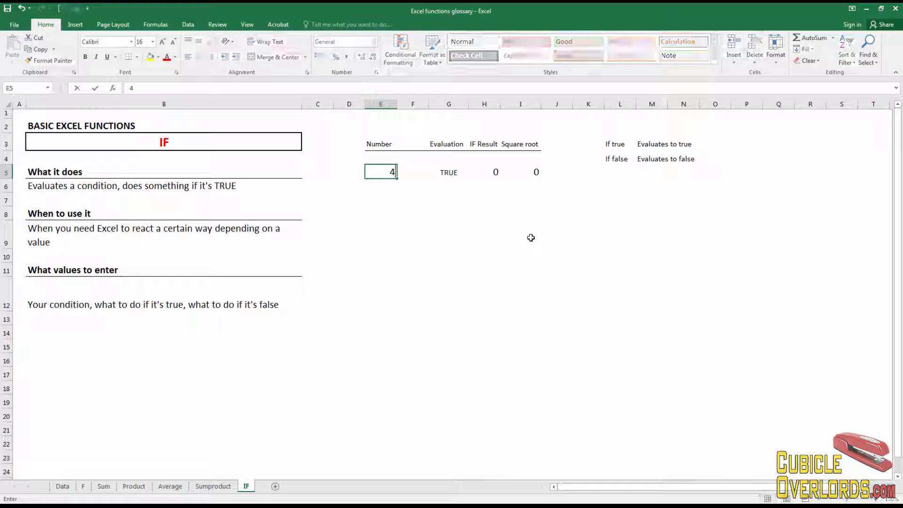
{"action": "left_click", "coordinate": [455, 174]}
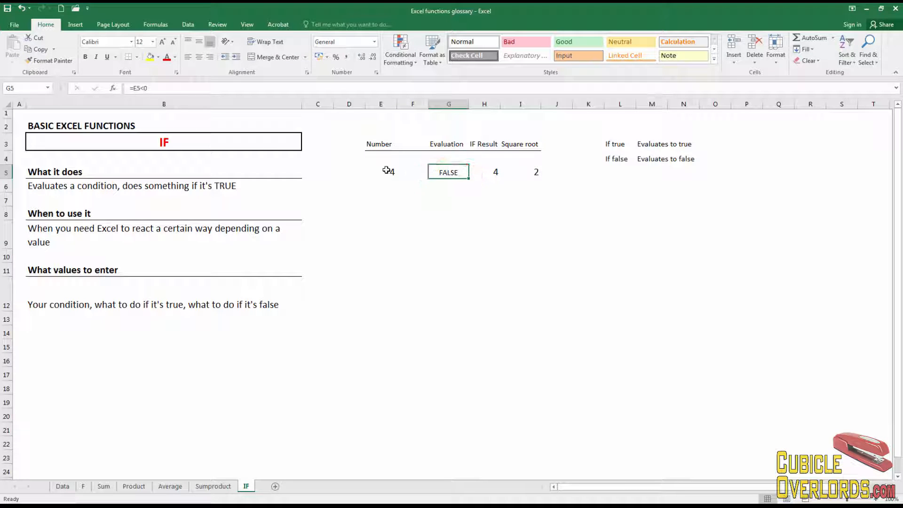
- Examine the IF formula in H5 and the square root formula in I5 that refers to it
{"action": "left_click", "coordinate": [491, 171]}
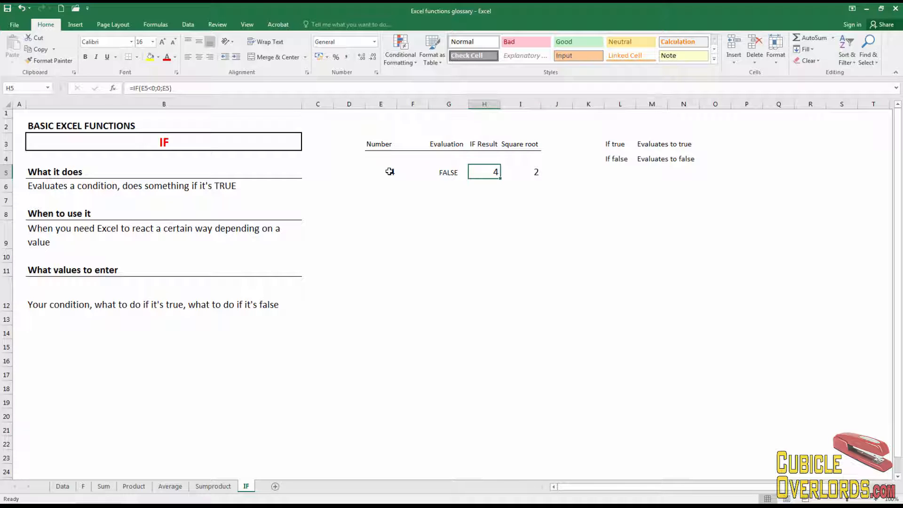
{"action": "left_click", "coordinate": [534, 174]}
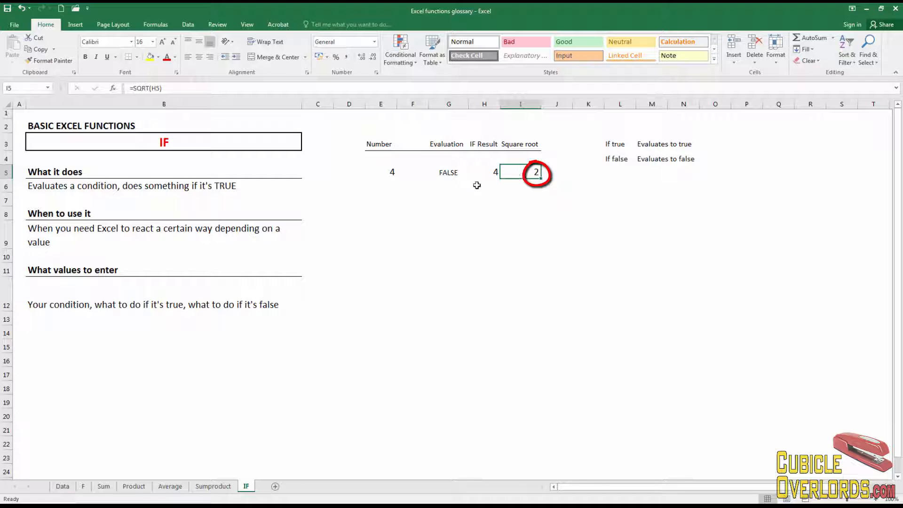
{"action": "double_click", "coordinate": [529, 173]}
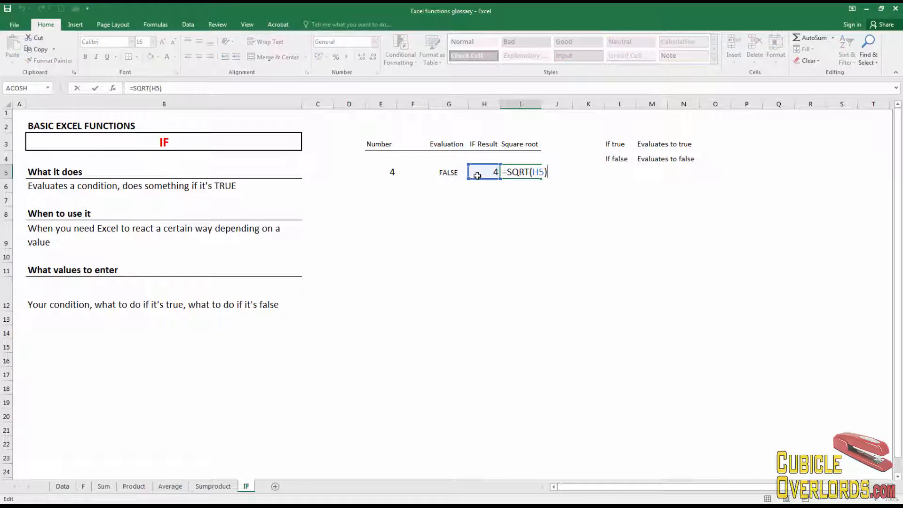
{"action": "key", "text": "ctrl+Return"}
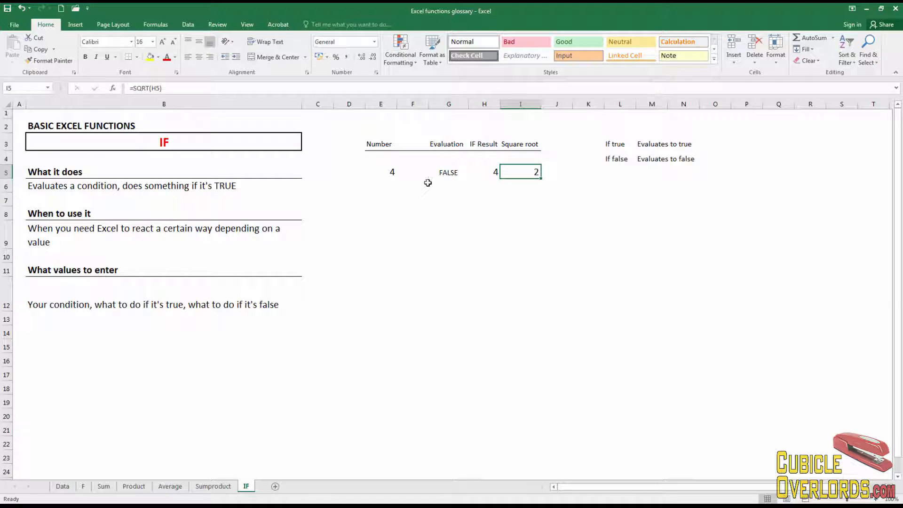
- Test the formulas by entering the positive numbers 25, 125, 135 and 150 in turn in E5
{"action": "left_click", "coordinate": [391, 172]}
{"action": "type", "text": "25"}
{"action": "key", "text": "Return"}
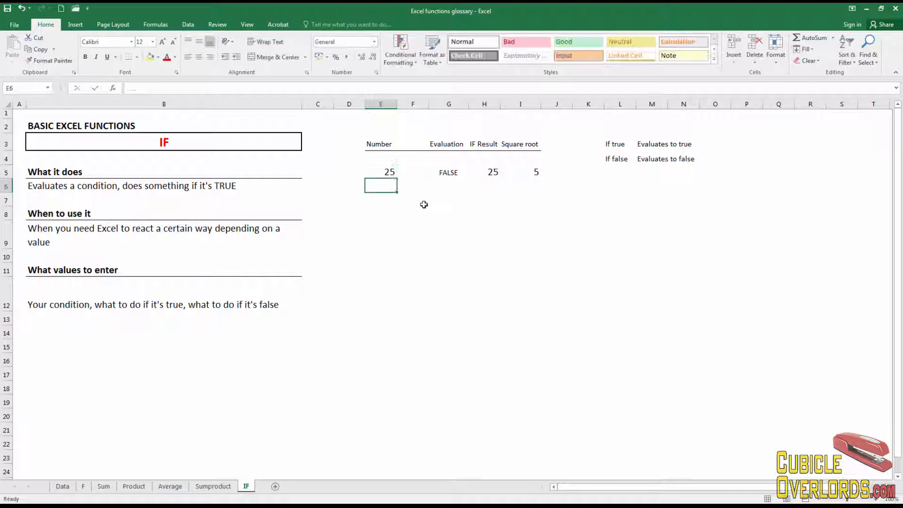
{"action": "type", "text": "125"}
{"action": "key", "text": "Return"}
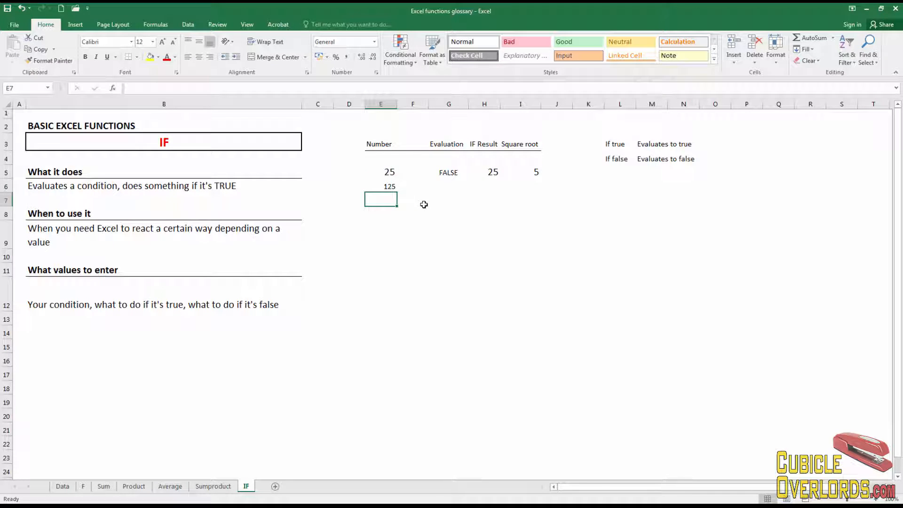
{"action": "key", "text": "Up"}
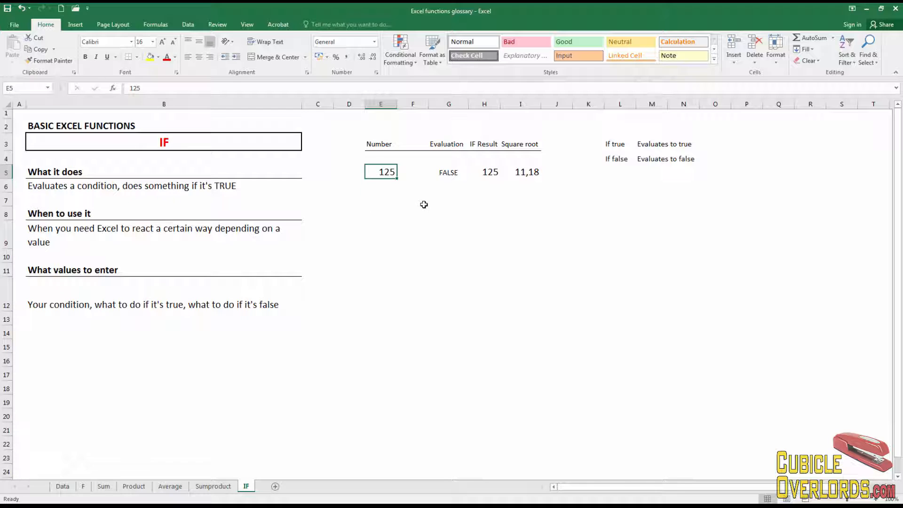
{"action": "type", "text": "135"}
{"action": "key", "text": "Return"}
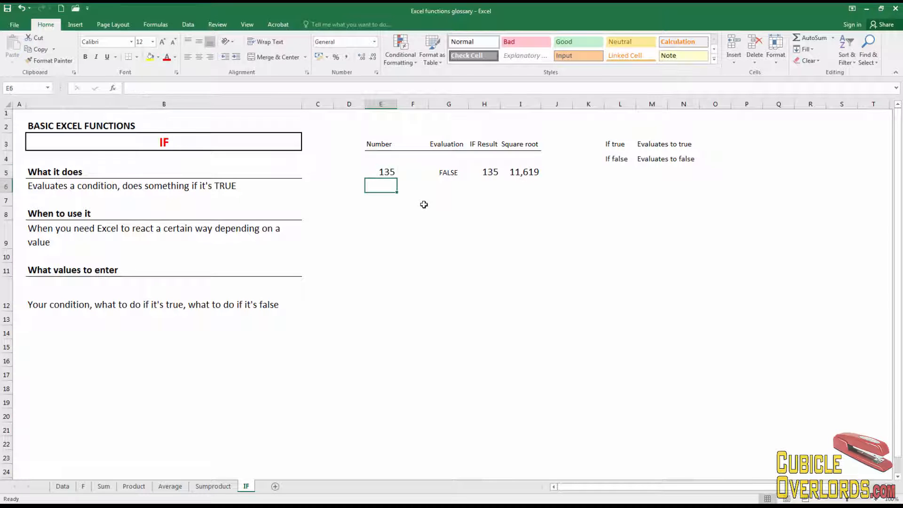
{"action": "key", "text": "Up"}
{"action": "type", "text": "150"}
{"action": "key", "text": "Return"}
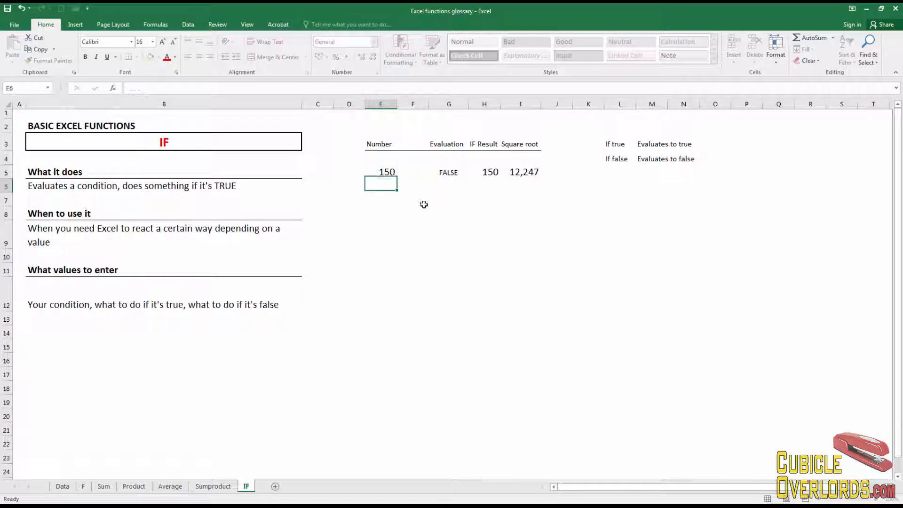
- Set the number in E5 to -1 to test the formulas with a negative value
{"action": "key", "text": "Up"}
{"action": "type", "text": "-1"}
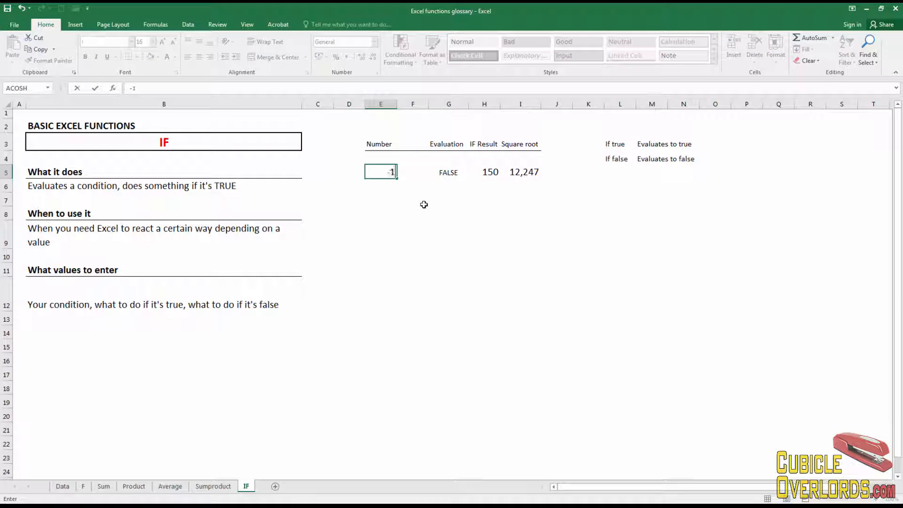
{"action": "key", "text": "Return"}
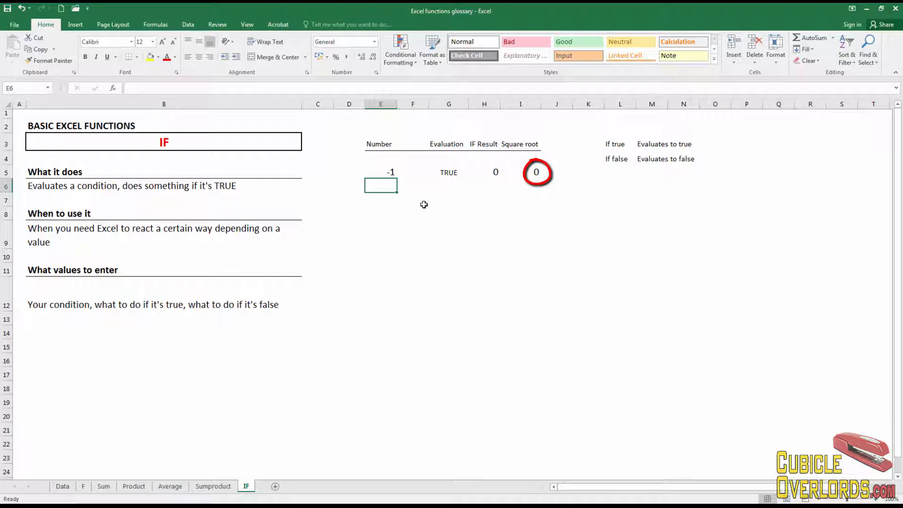
- Examine how G5 evaluates the negative number and how the IF formula in H5 handles it
{"action": "key", "text": "Right"}
{"action": "key", "text": "Up"}
{"action": "key", "text": "Right"}
{"action": "key", "text": "Right"}
{"action": "key", "text": "Left"}
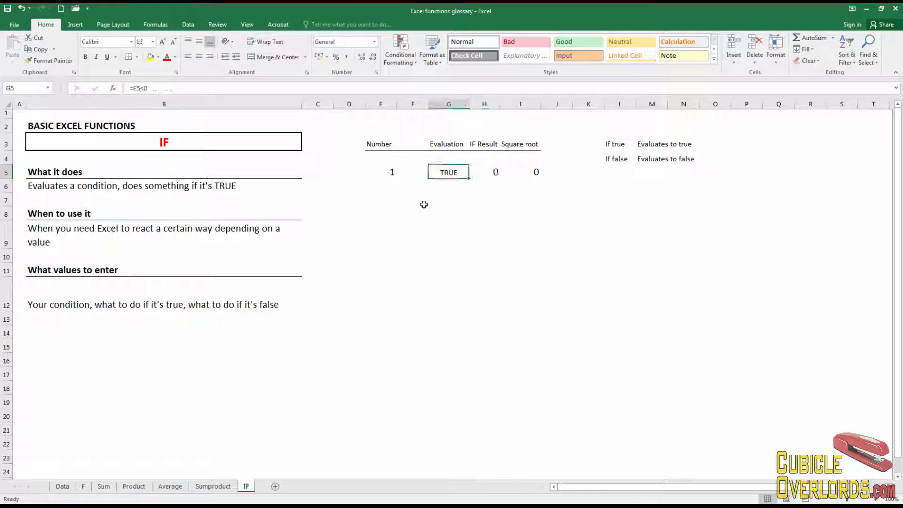
{"action": "key", "text": "Right"}
{"action": "key", "text": "Left"}
{"action": "left_click", "coordinate": [496, 170]}
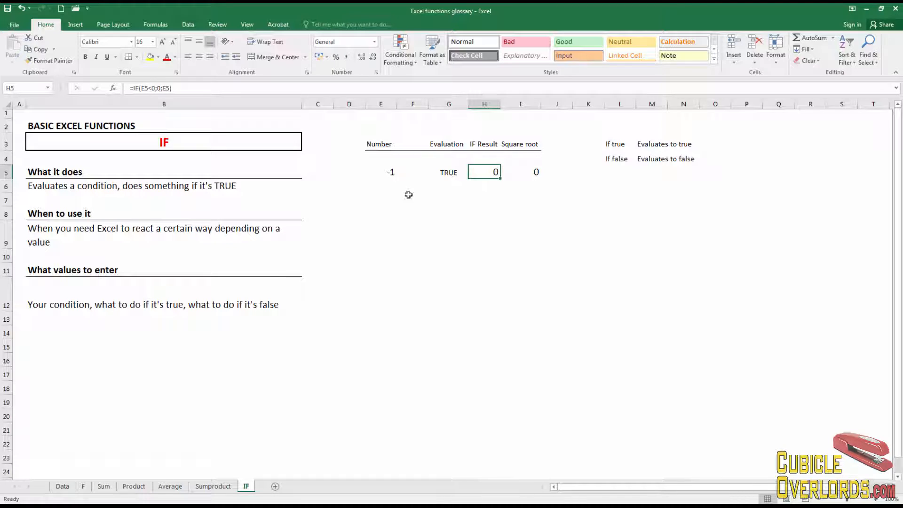
{"action": "left_click", "coordinate": [390, 187]}
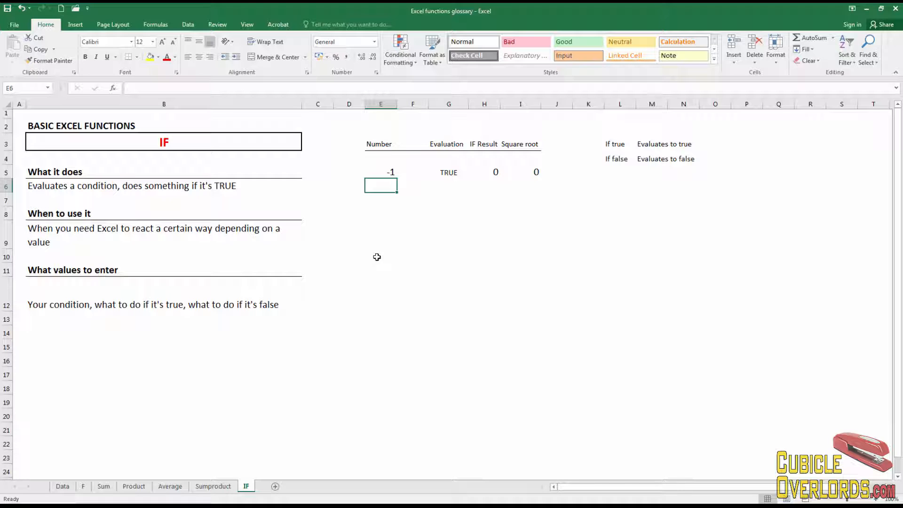
{"action": "left_click", "coordinate": [199, 148]}
{"action": "left_click", "coordinate": [390, 186]}
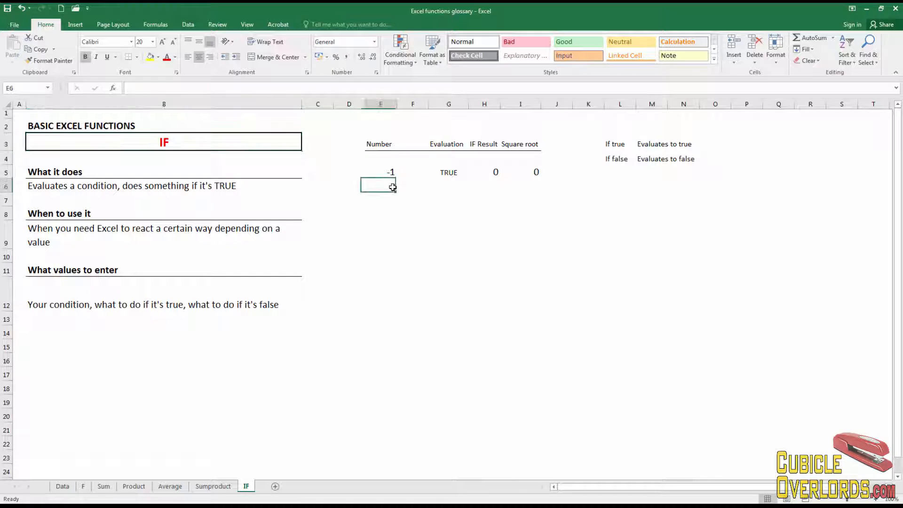